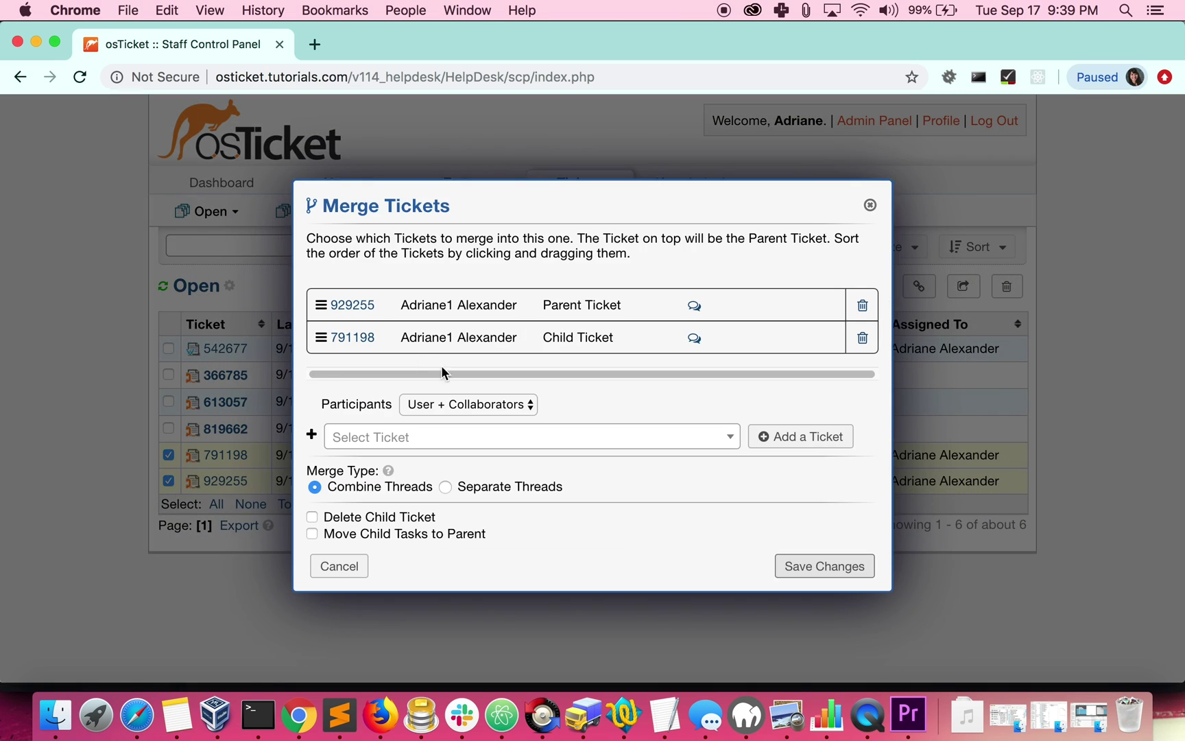
Confirm merging ticket 791198 into ticket 929255 and review the merged thread
left_click(834, 568)
left_click(225, 454)
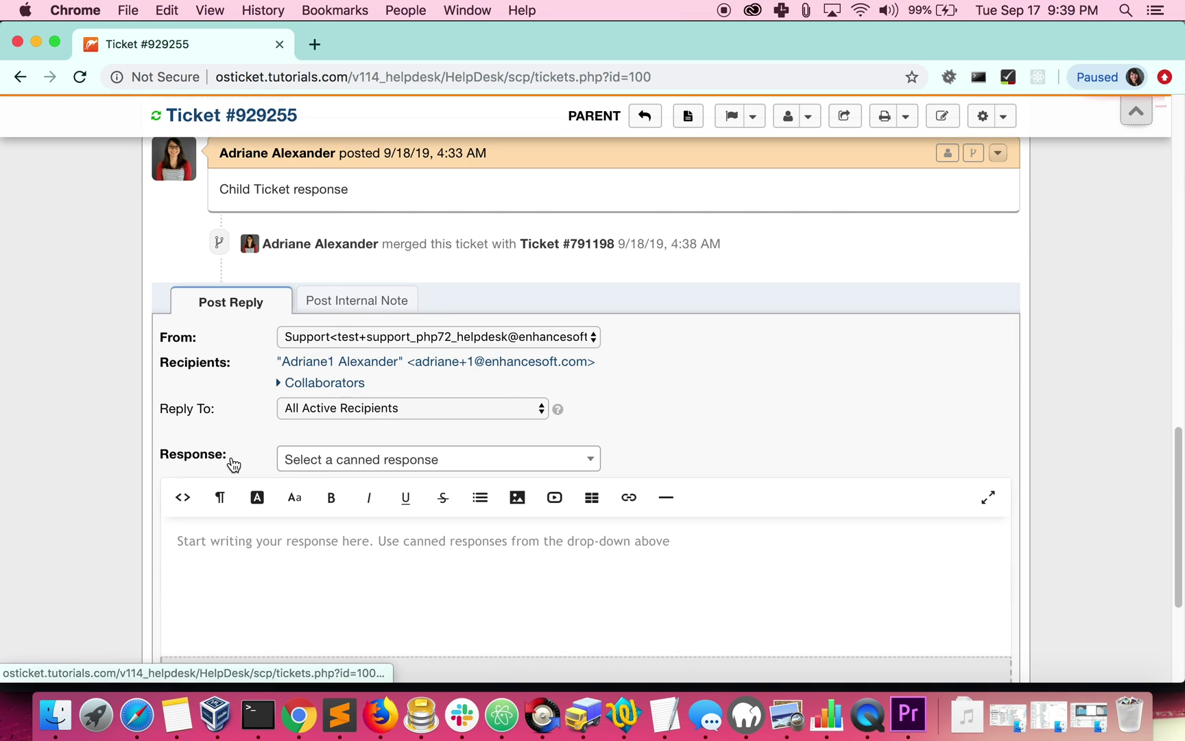
scroll(556, 370, "up", 5)
scroll(688, 344, "up", 2)
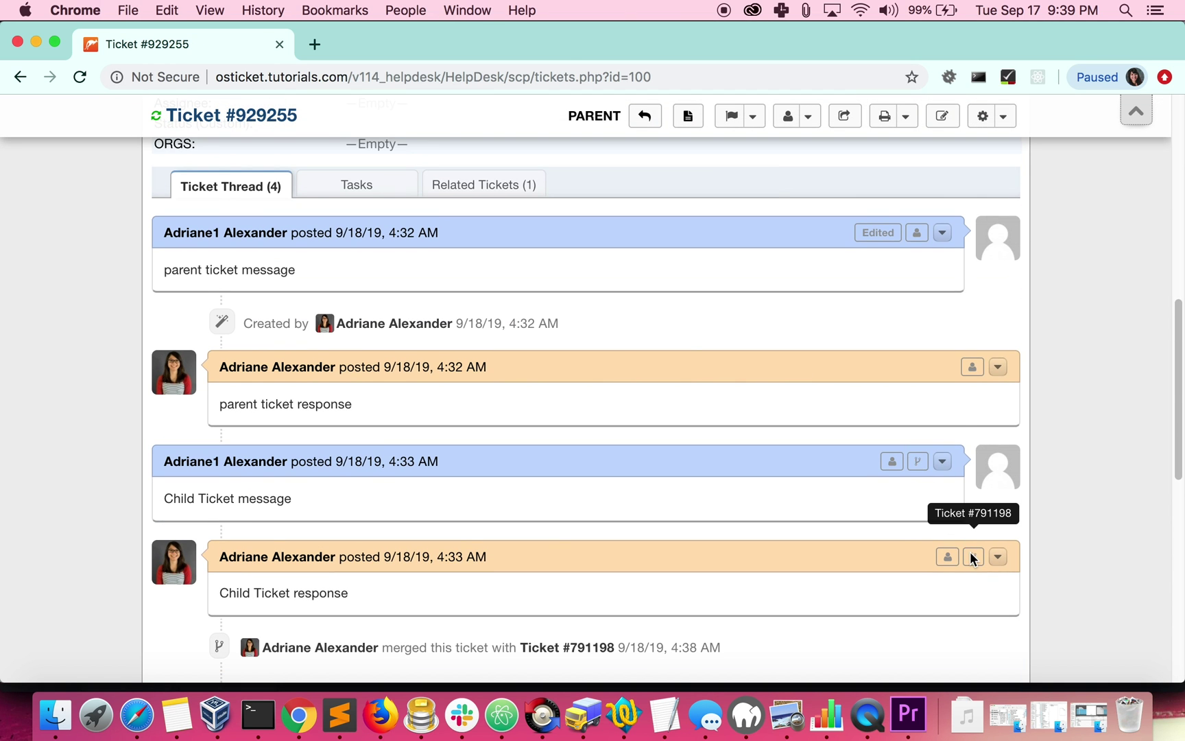
scroll(740, 519, "down", 3)
left_click(575, 502)
Link ticket 613057 with ticket 819662 from the open tickets list
left_click(223, 164)
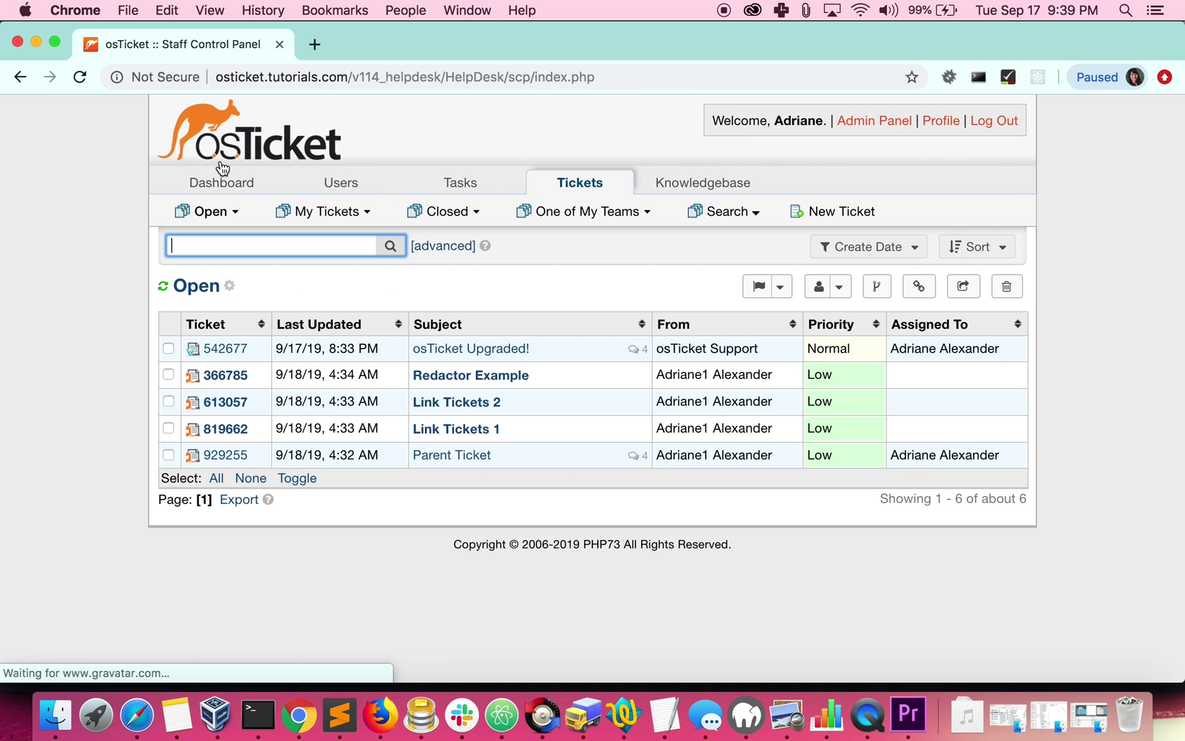
left_click(169, 400)
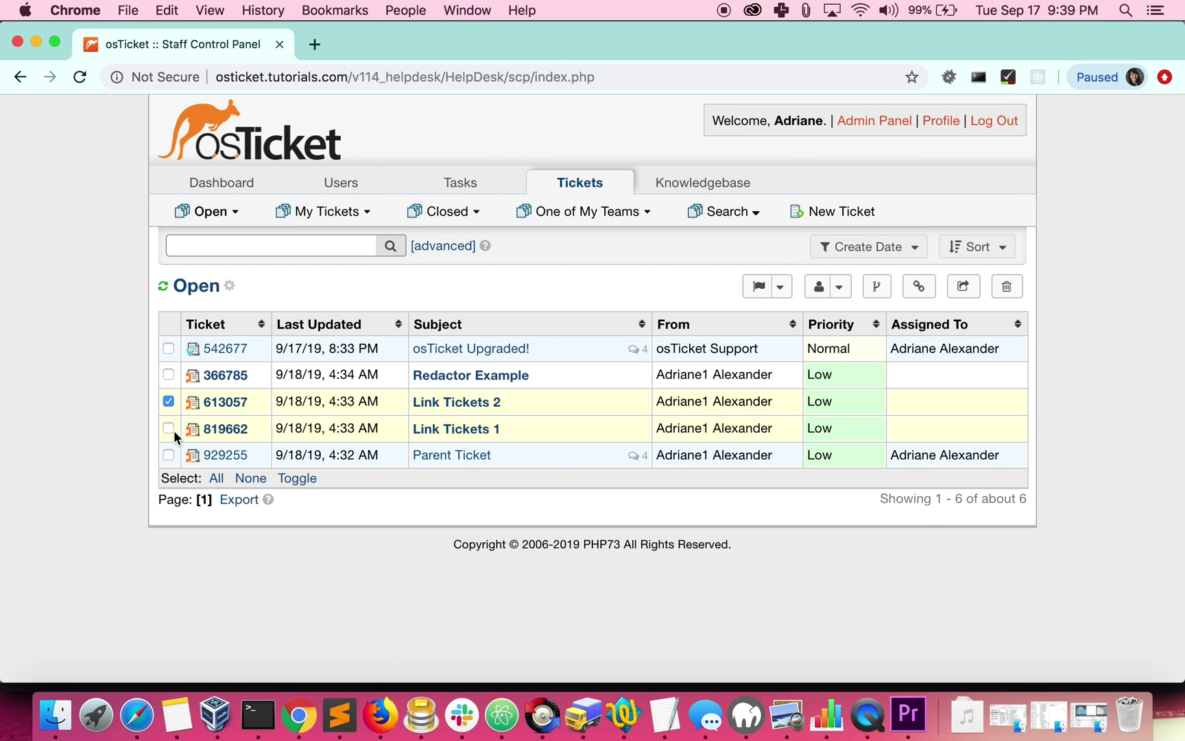
left_click(919, 286)
left_click(803, 474)
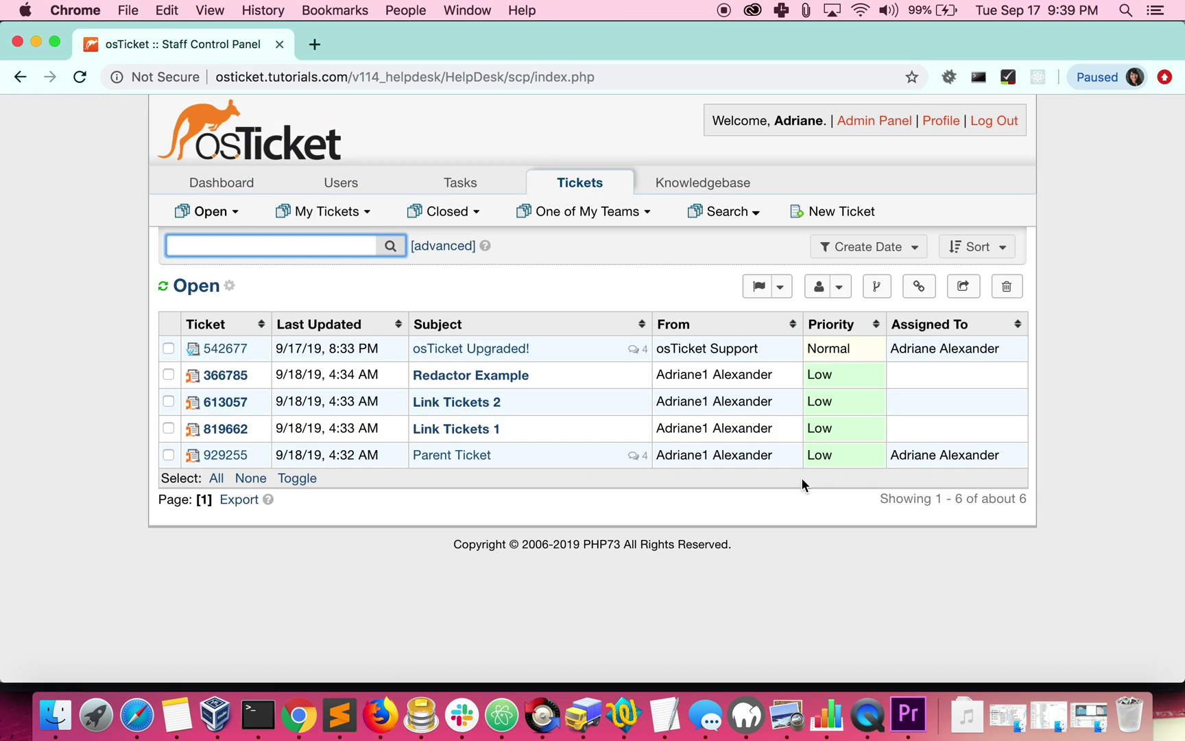
Check ticket 819662's related tickets and follow the link to ticket 613057
left_click(227, 428)
left_click(1136, 112)
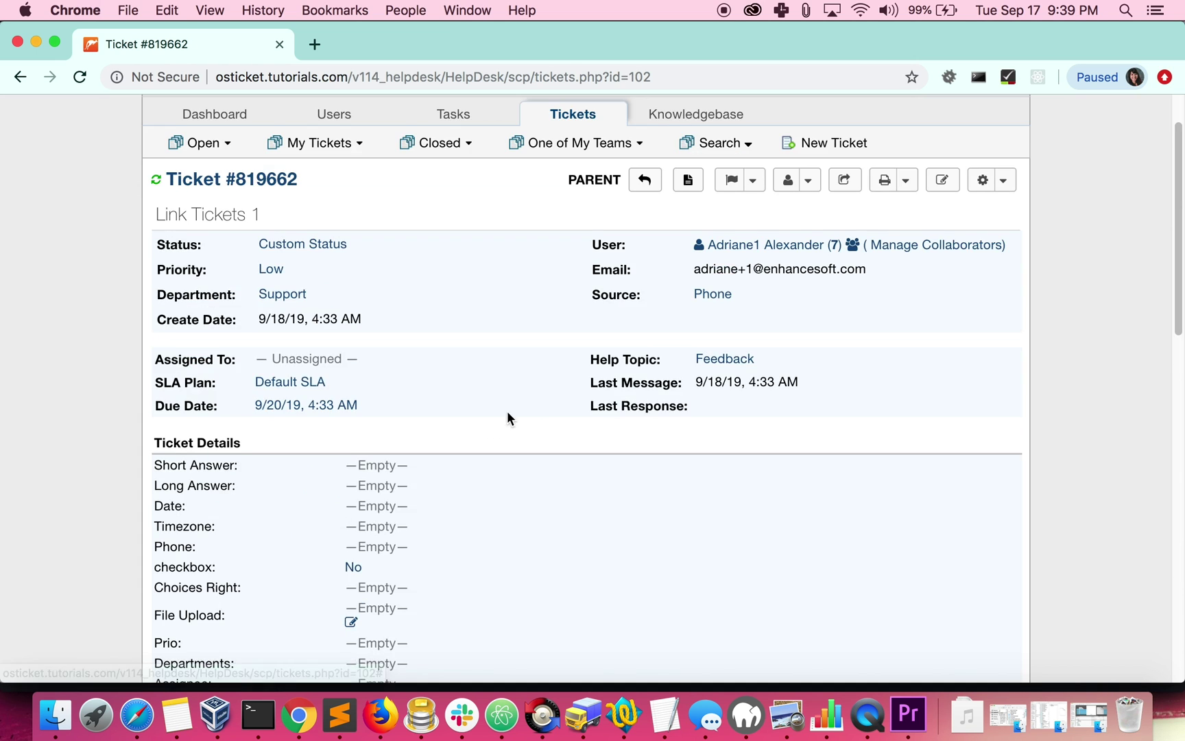
scroll(525, 415, "down", 5)
left_click(471, 450)
left_click(226, 573)
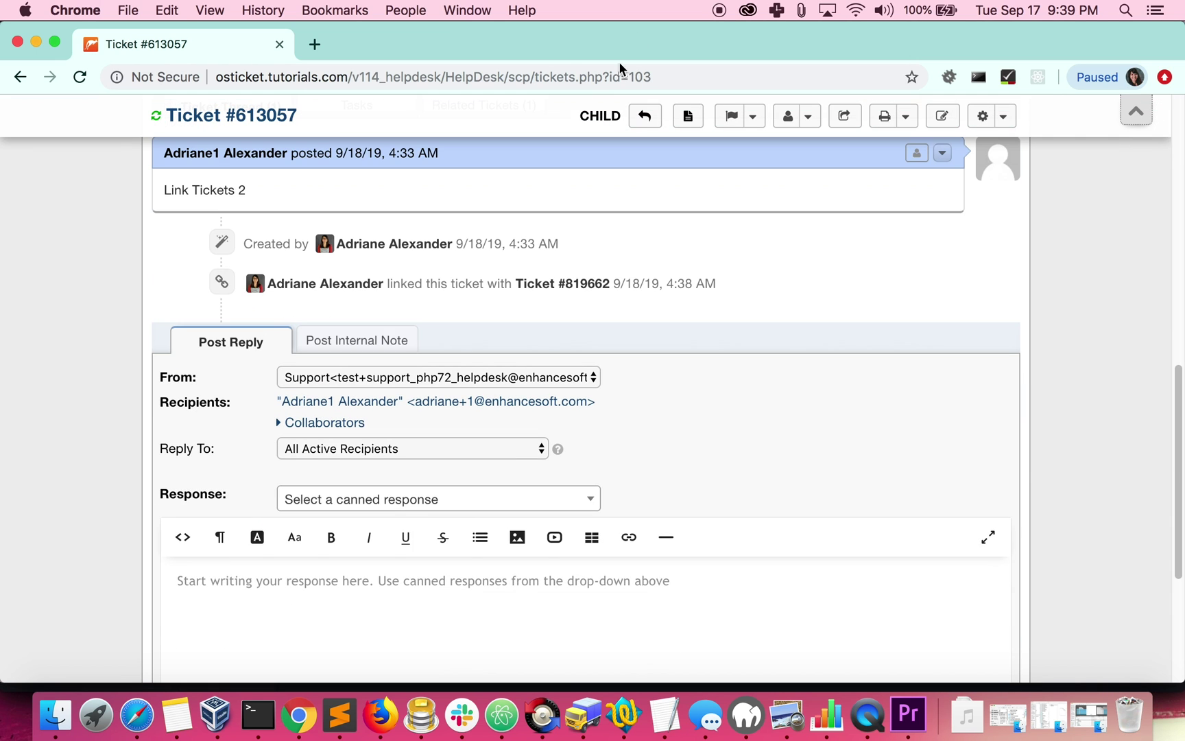
scroll(668, 244, "up", 3)
scroll(795, 362, "up", 2)
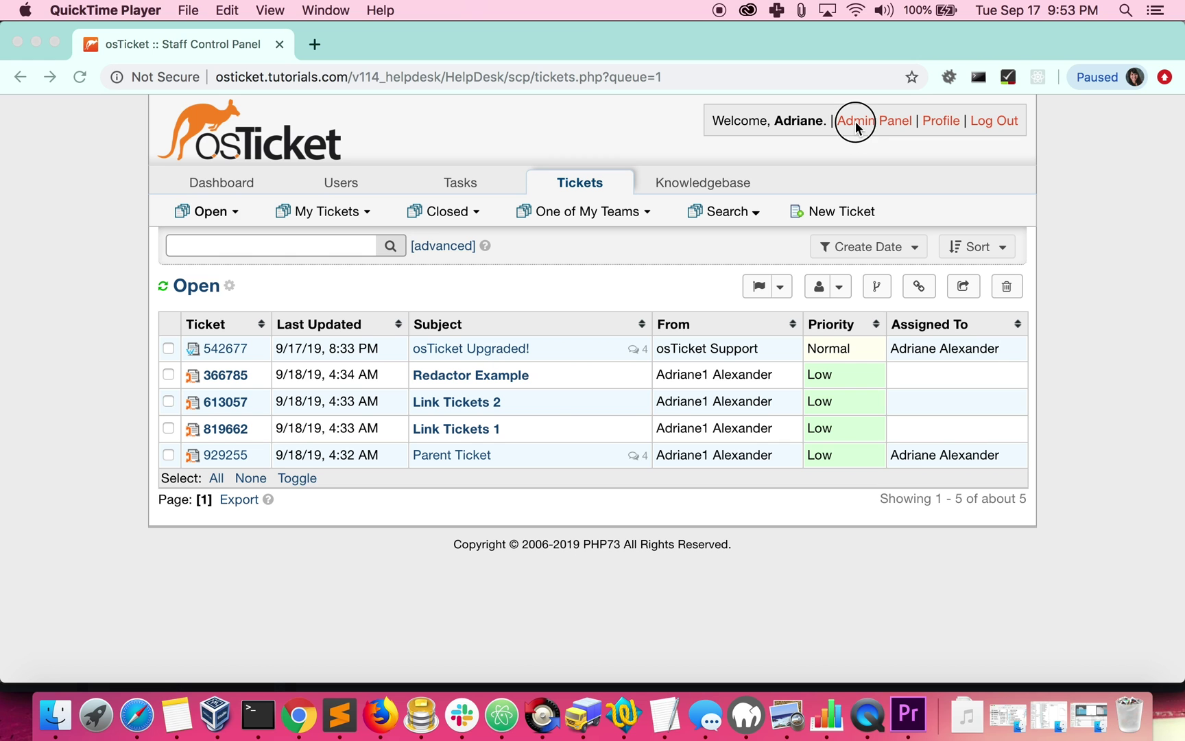
Inspect the Monday hours of the Monday - Friday 8am - 5pm schedule without changes
left_click(857, 128)
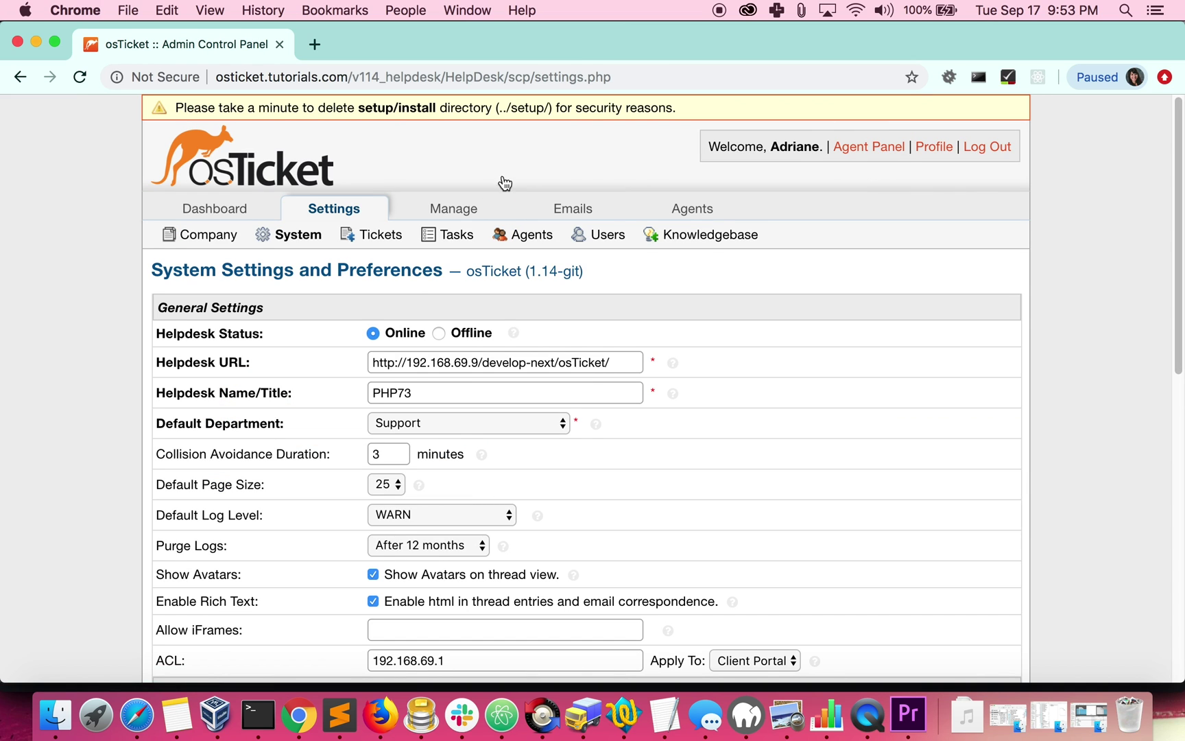
mouse_move(454, 208)
left_click(453, 315)
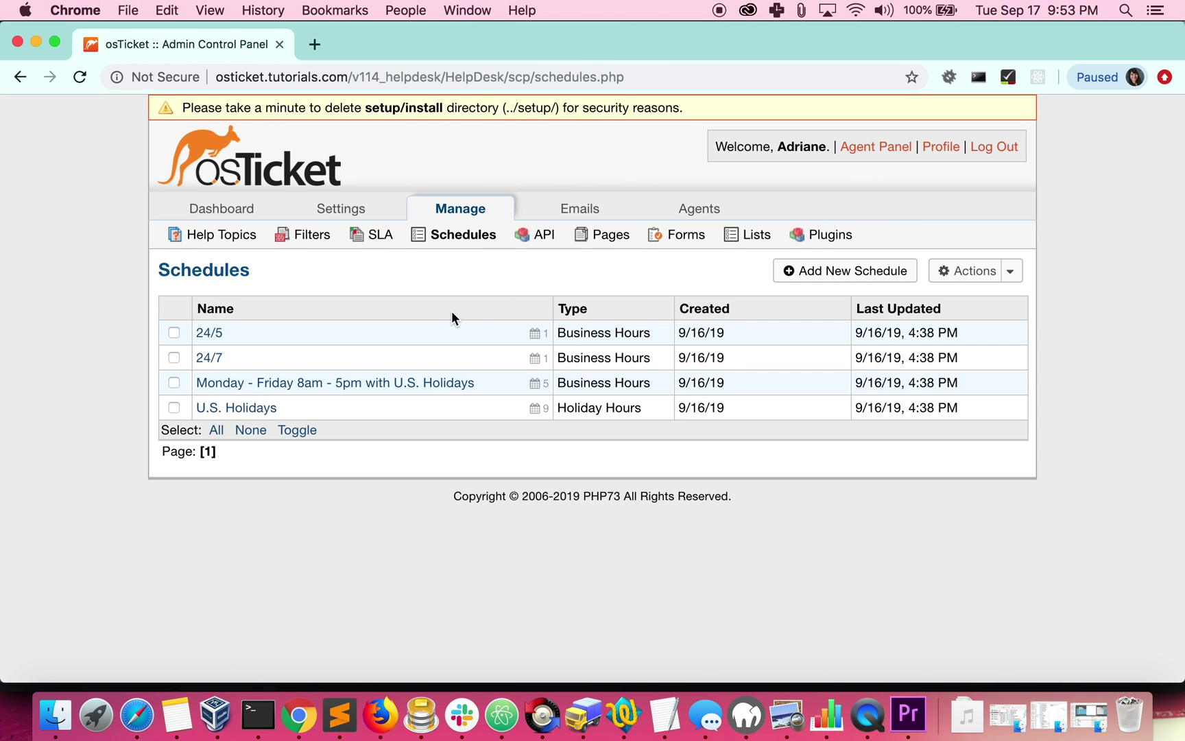
left_click(413, 382)
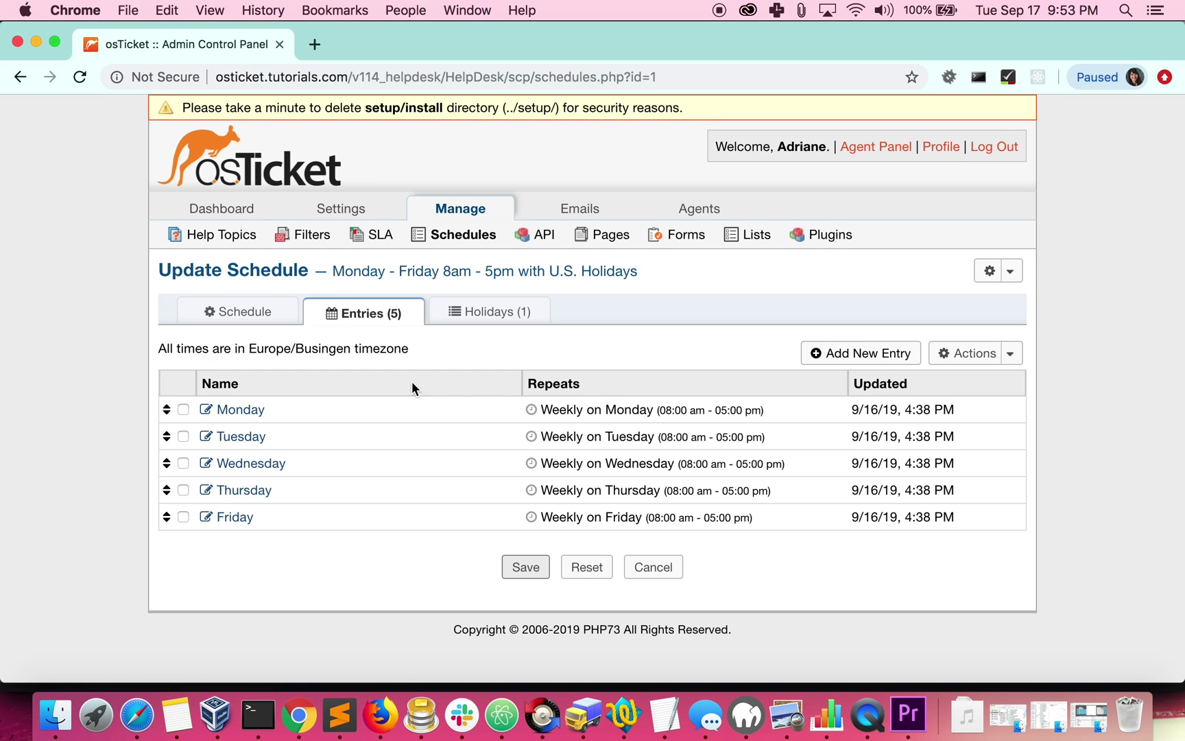
left_click(240, 414)
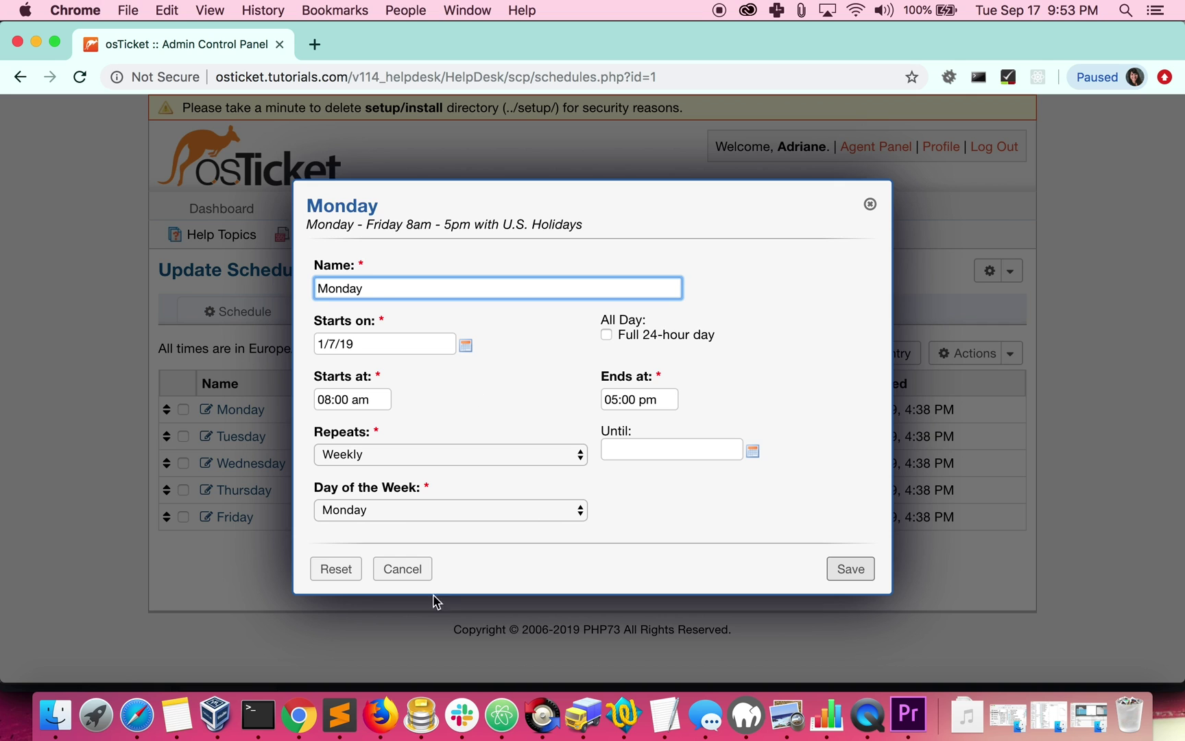
left_click(412, 568)
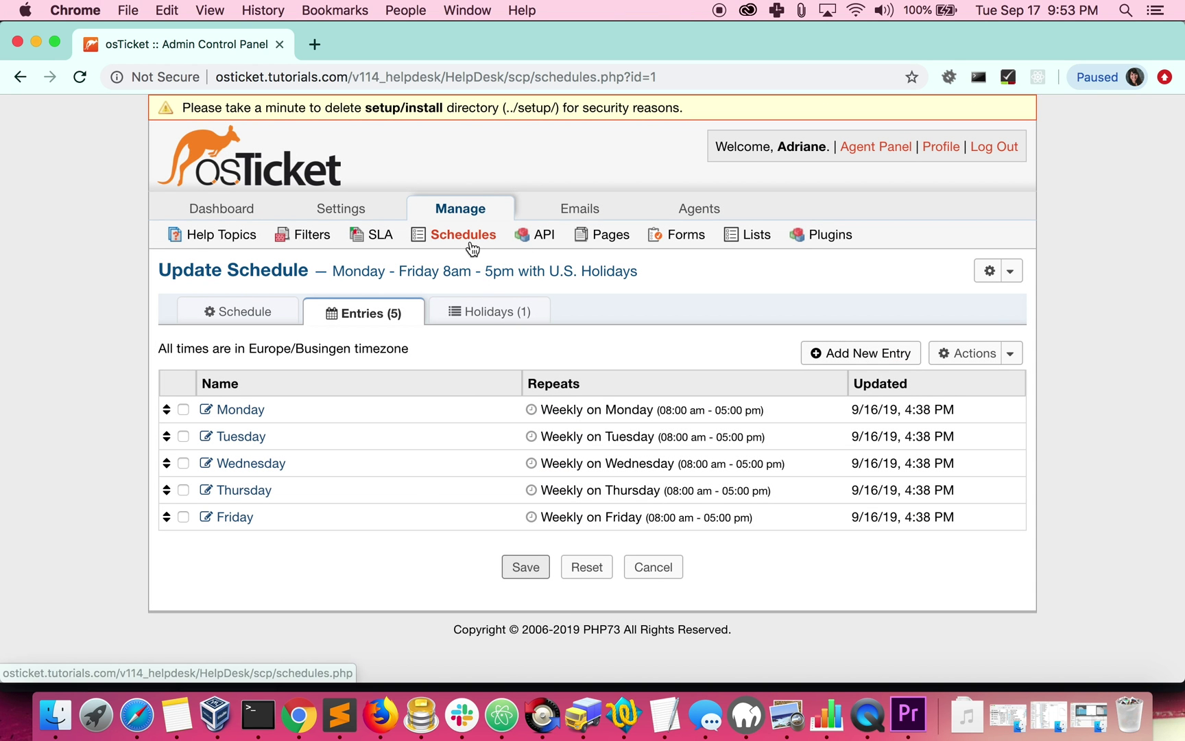
left_click(466, 240)
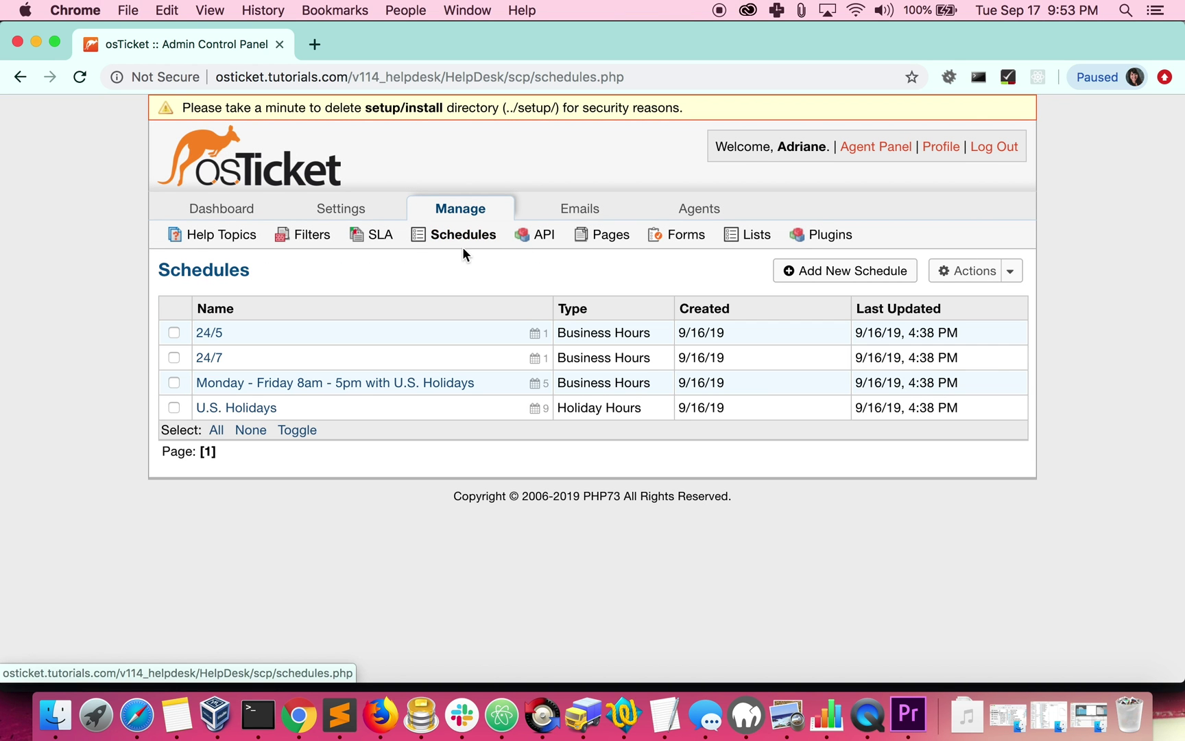
View the U.S. Holidays schedule and the weekday schedule's Holidays list
left_click(267, 414)
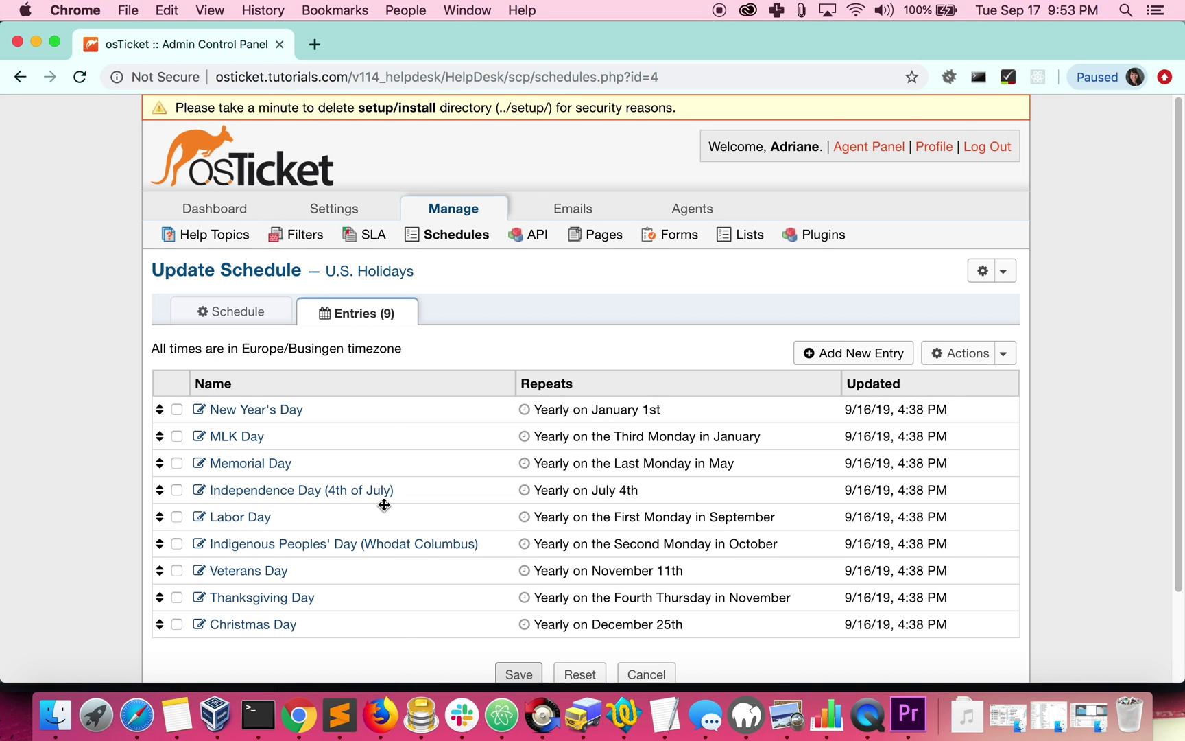
left_click(464, 238)
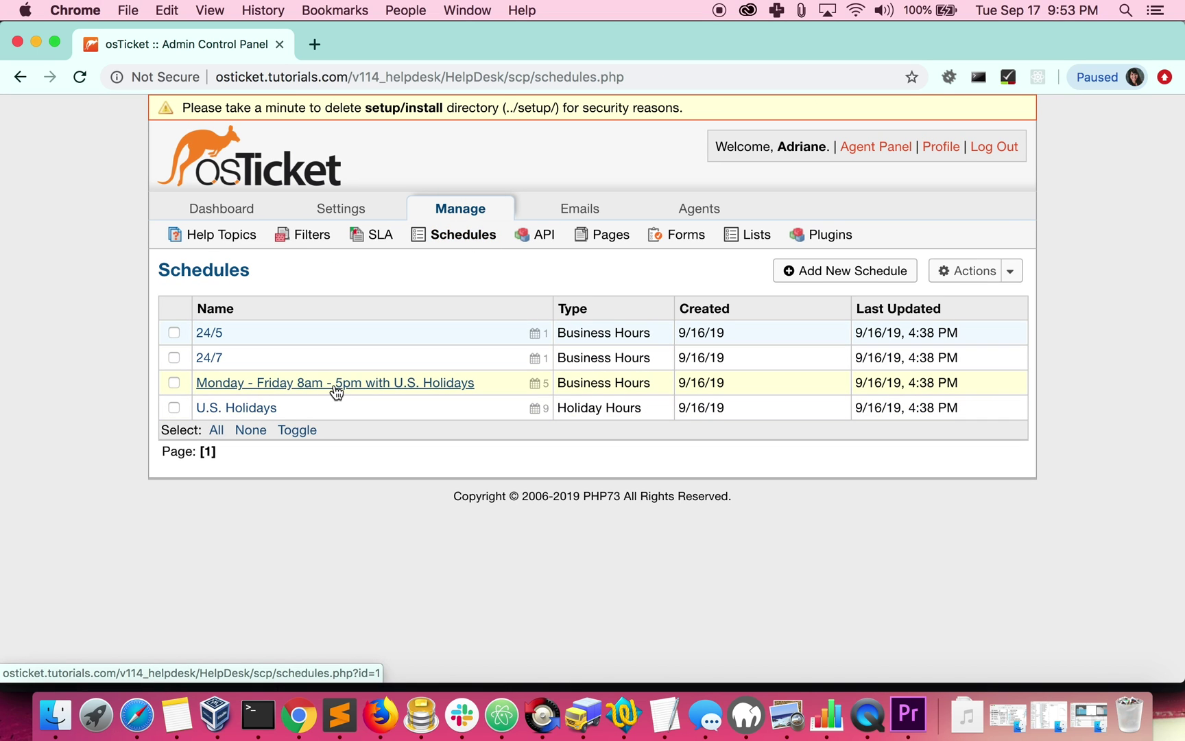
left_click(336, 391)
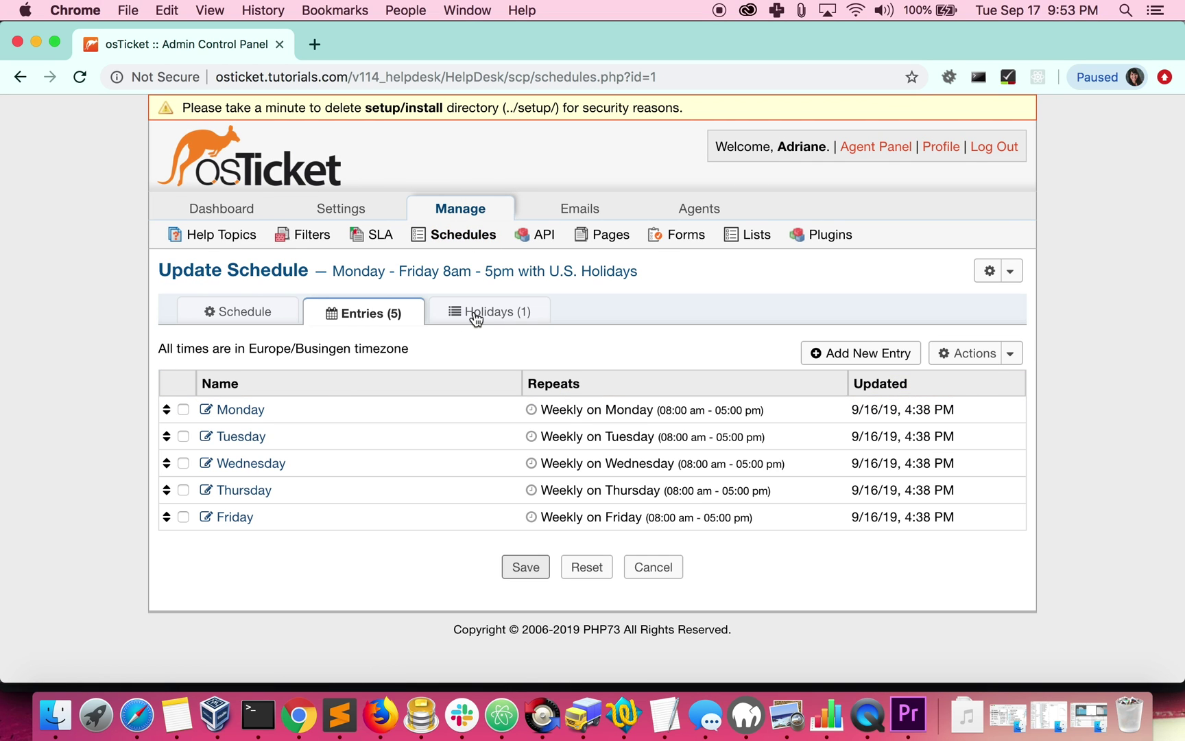
left_click(480, 315)
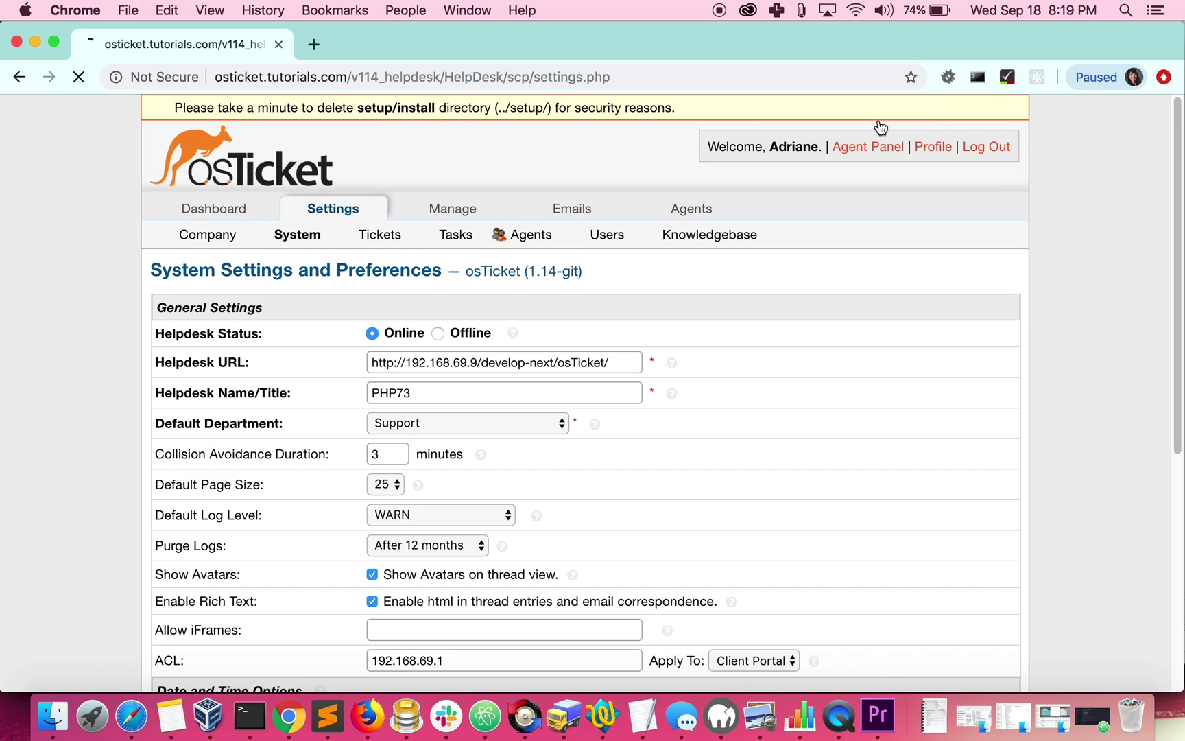
Filter the audit logs to show only Ticket events
left_click(211, 273)
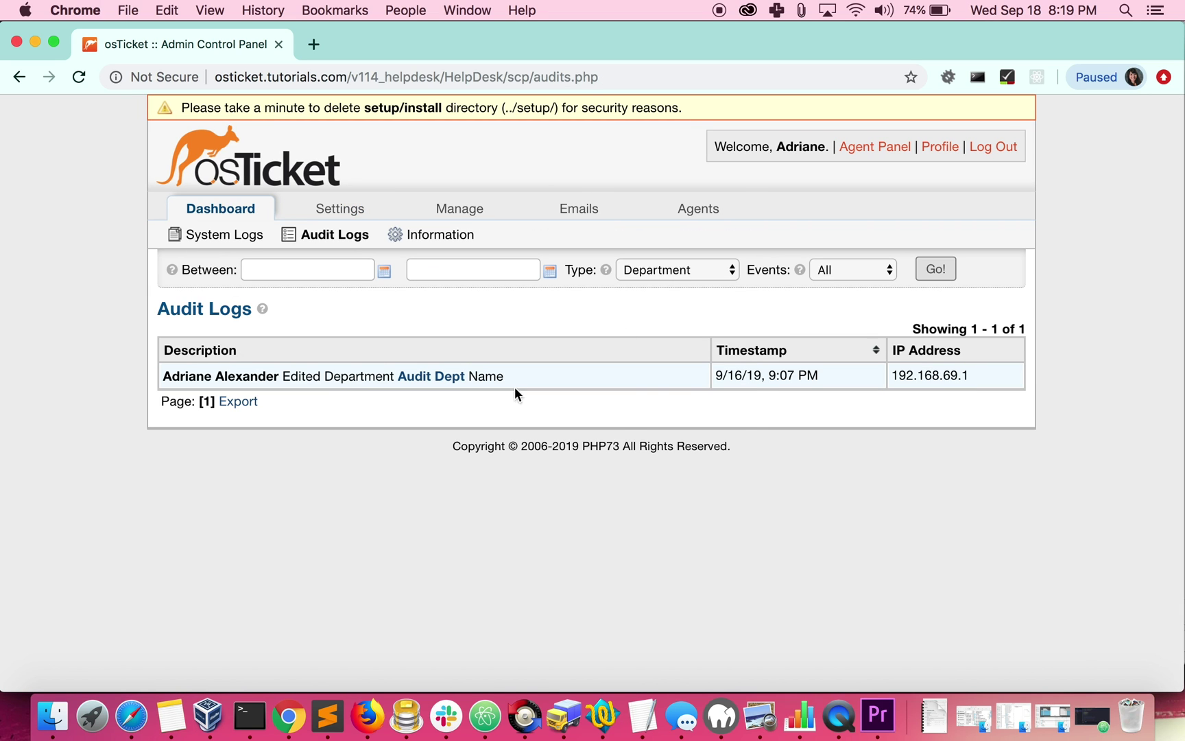
left_click(661, 273)
left_click(639, 484)
left_click(933, 275)
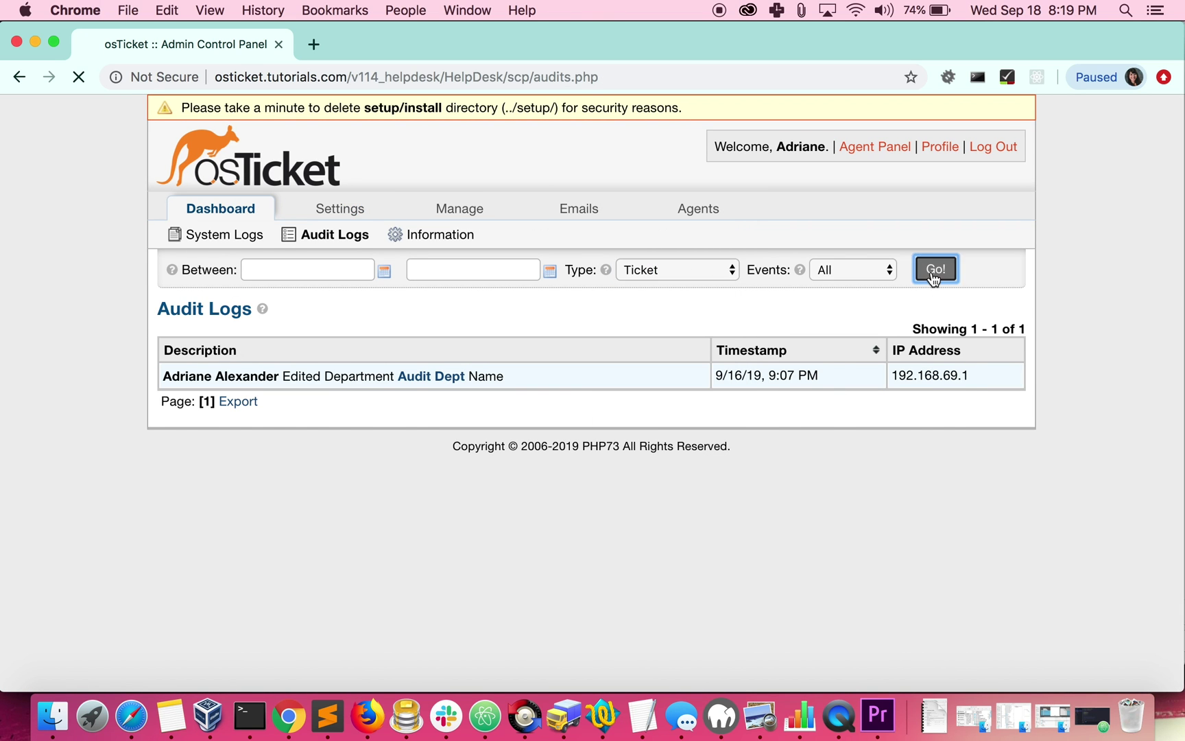
scroll(1085, 322, "down", 3)
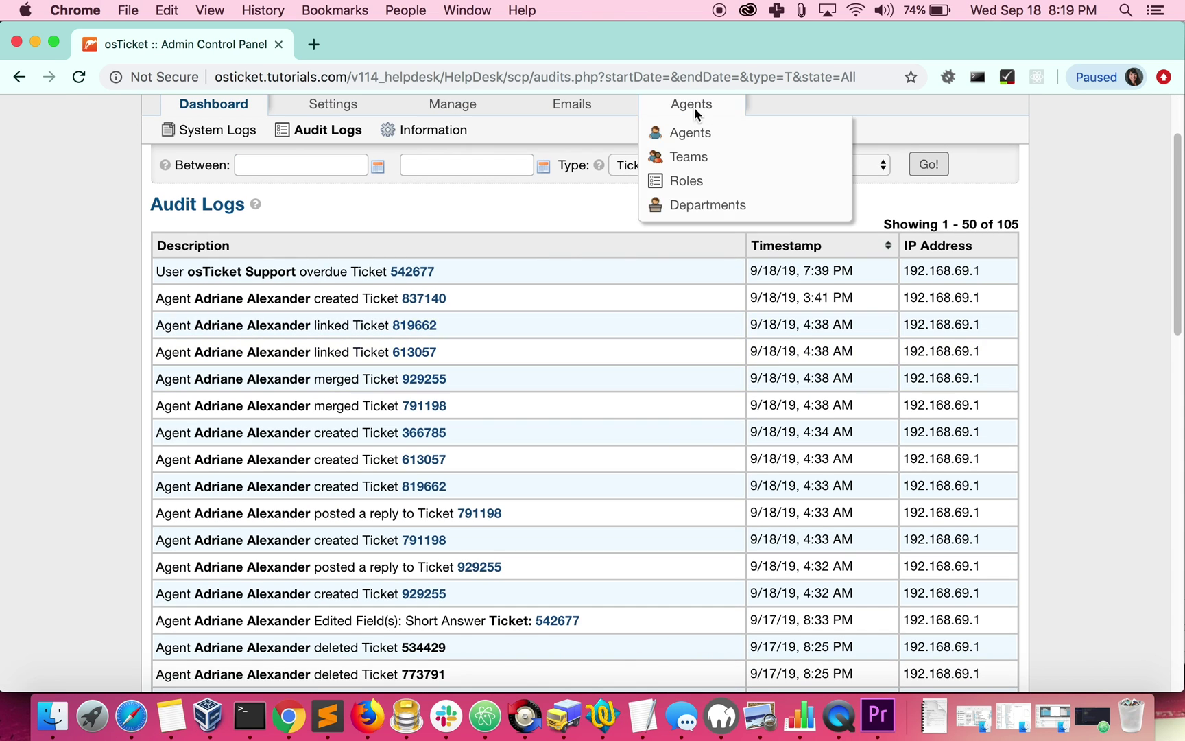
View the administrator agent's audit history
left_click(695, 108)
left_click(221, 366)
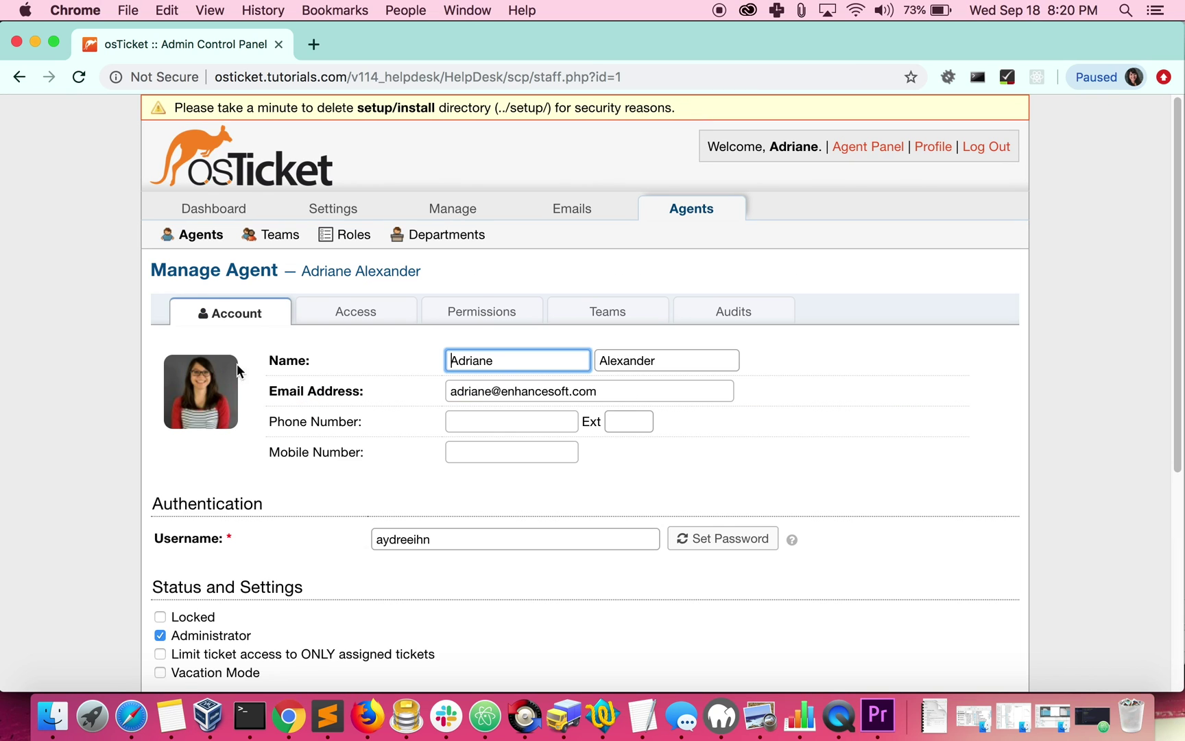
left_click(740, 321)
scroll(800, 413, "down", 5)
scroll(801, 414, "up", 5)
View the registered user's audit history from the user directory
left_click(264, 160)
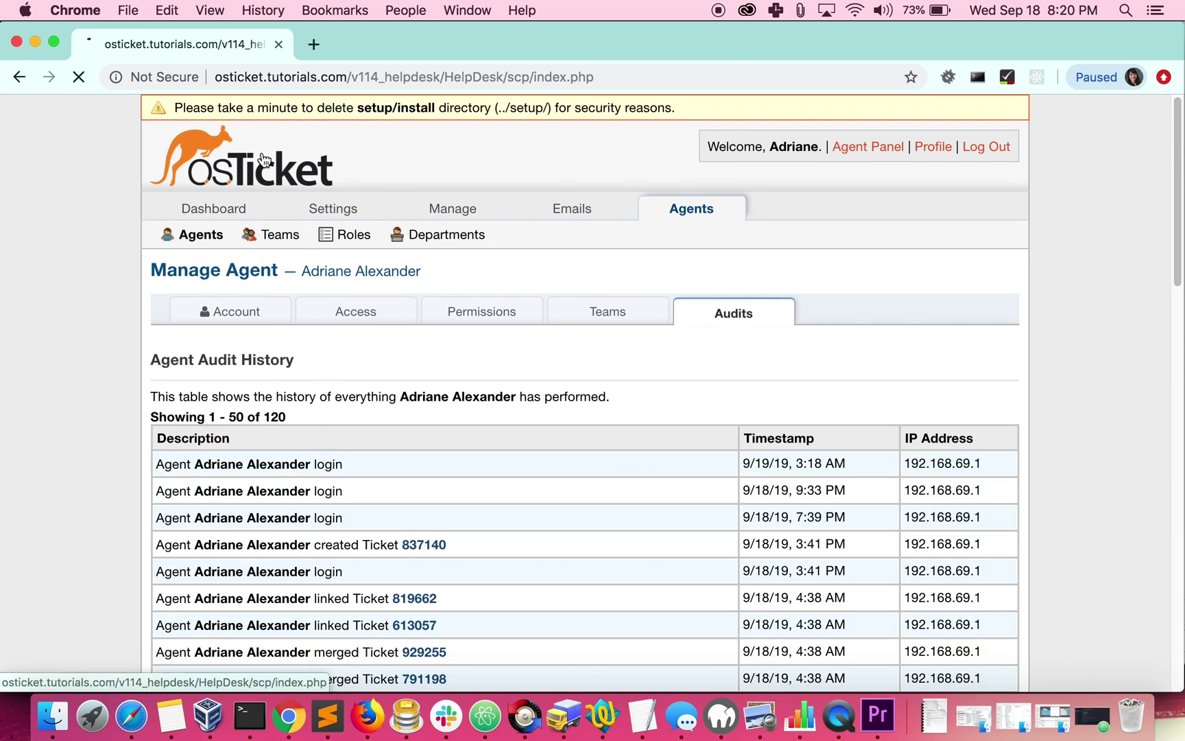
left_click(323, 182)
left_click(213, 401)
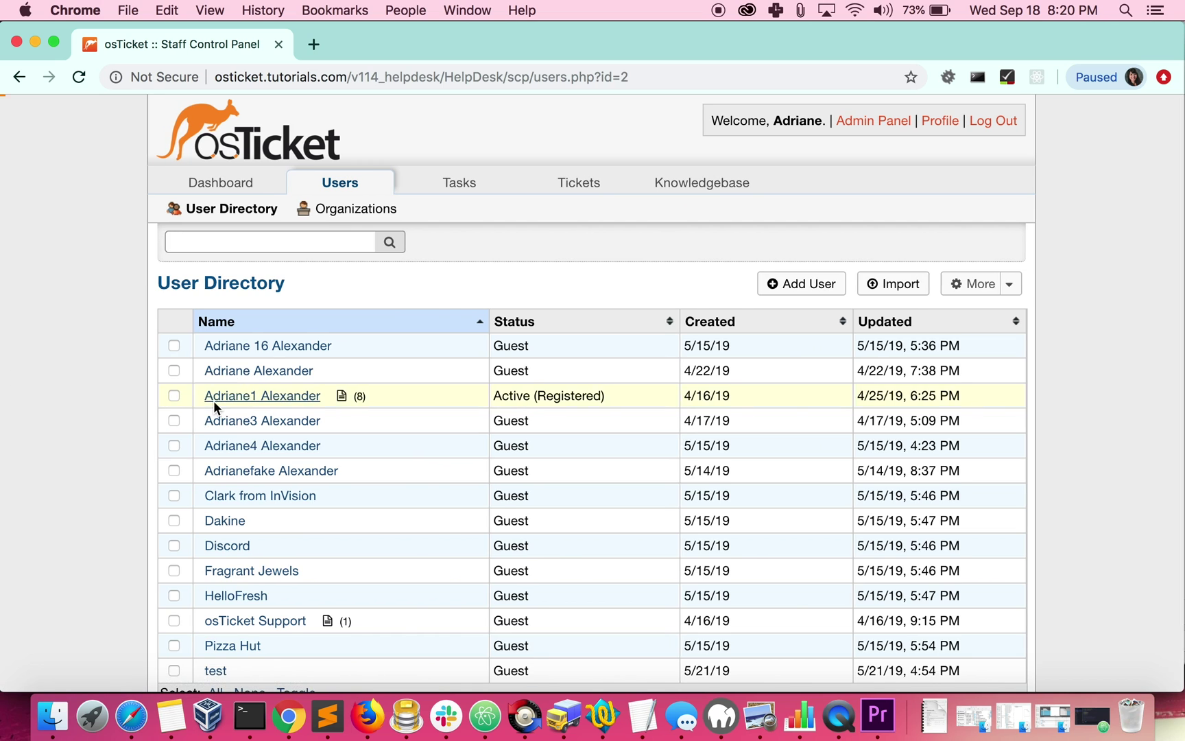
left_click(501, 390)
Show the audit log history of ticket 542677
left_click(302, 137)
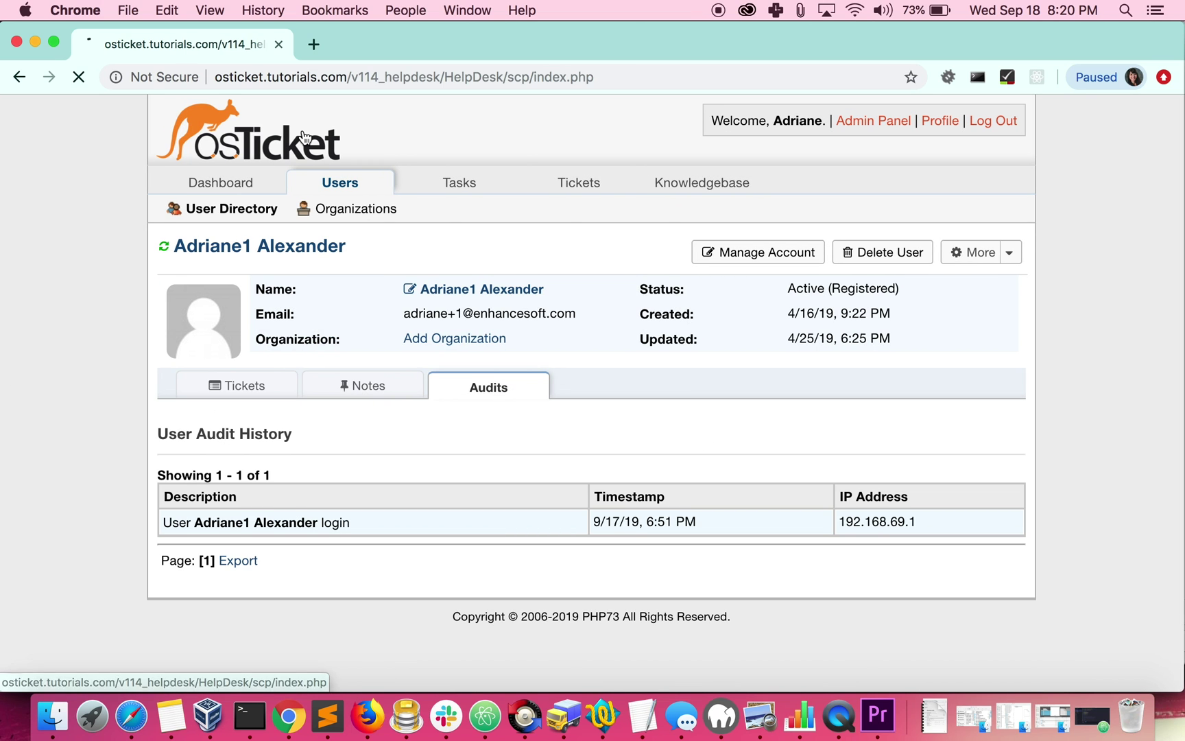
left_click(234, 348)
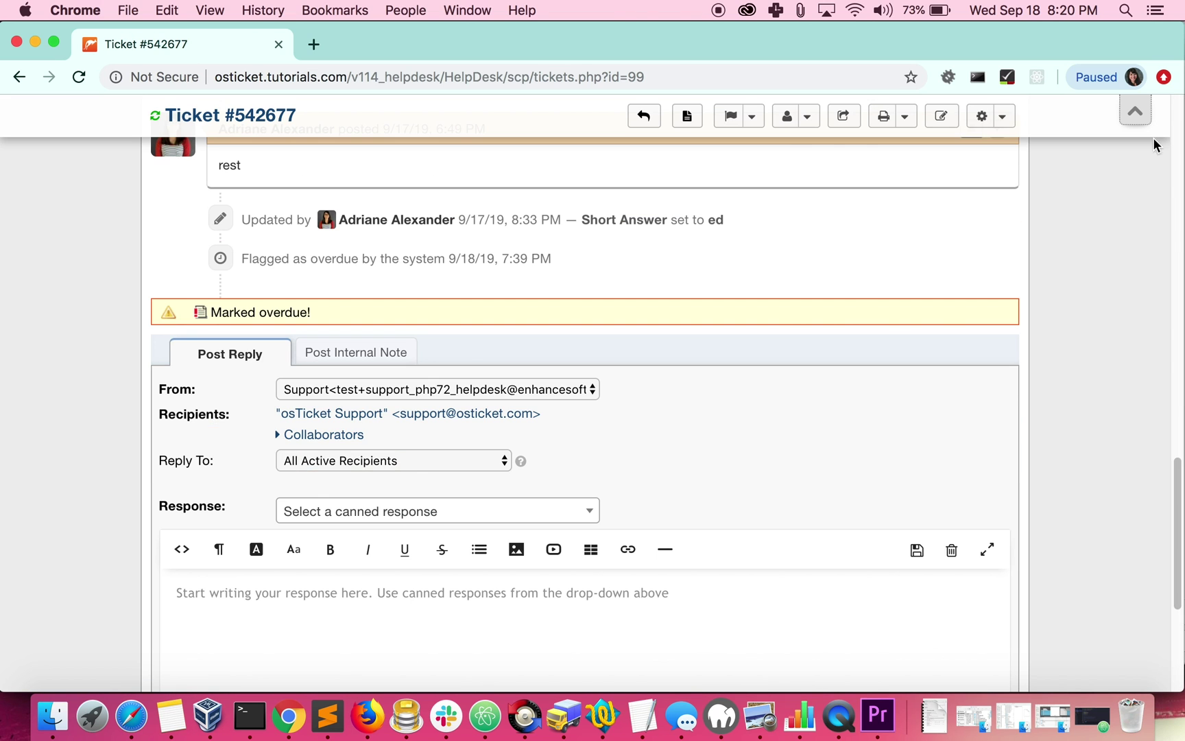
left_click(1000, 118)
left_click(895, 349)
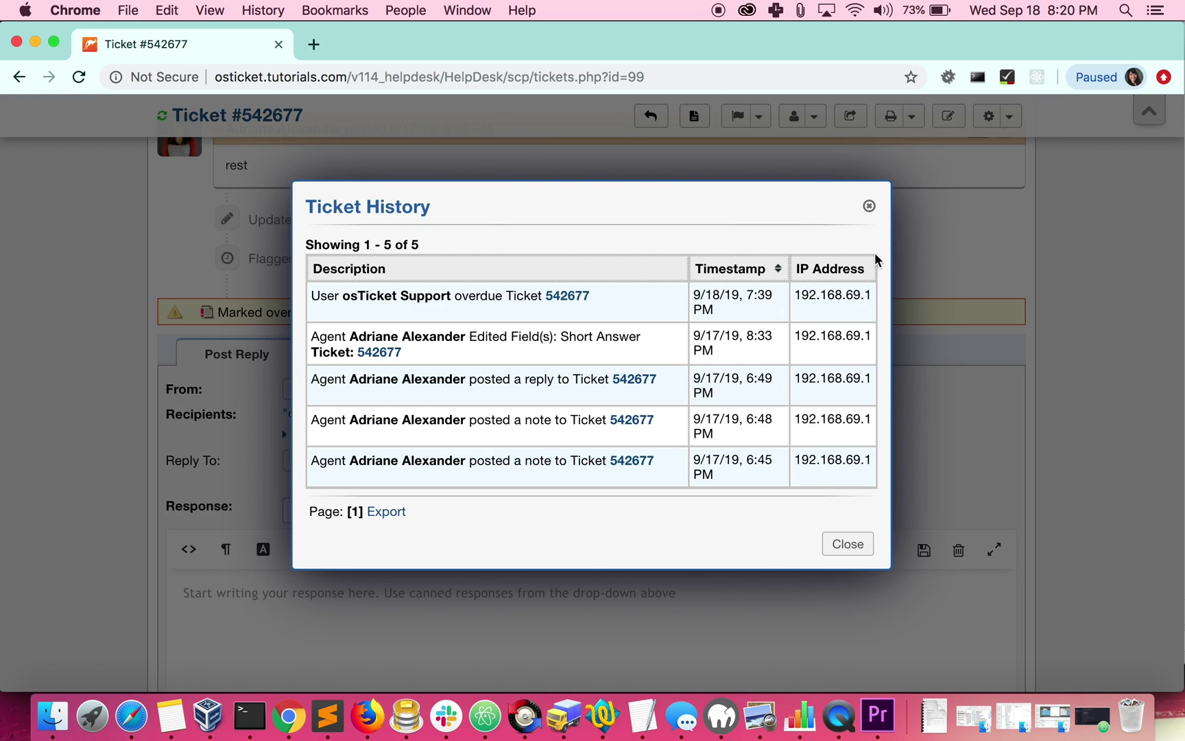
Close the ticket history and view the installed plugins in the Admin Panel
left_click(869, 206)
scroll(943, 193, "up", 10)
scroll(944, 193, "up", 3)
left_click(858, 123)
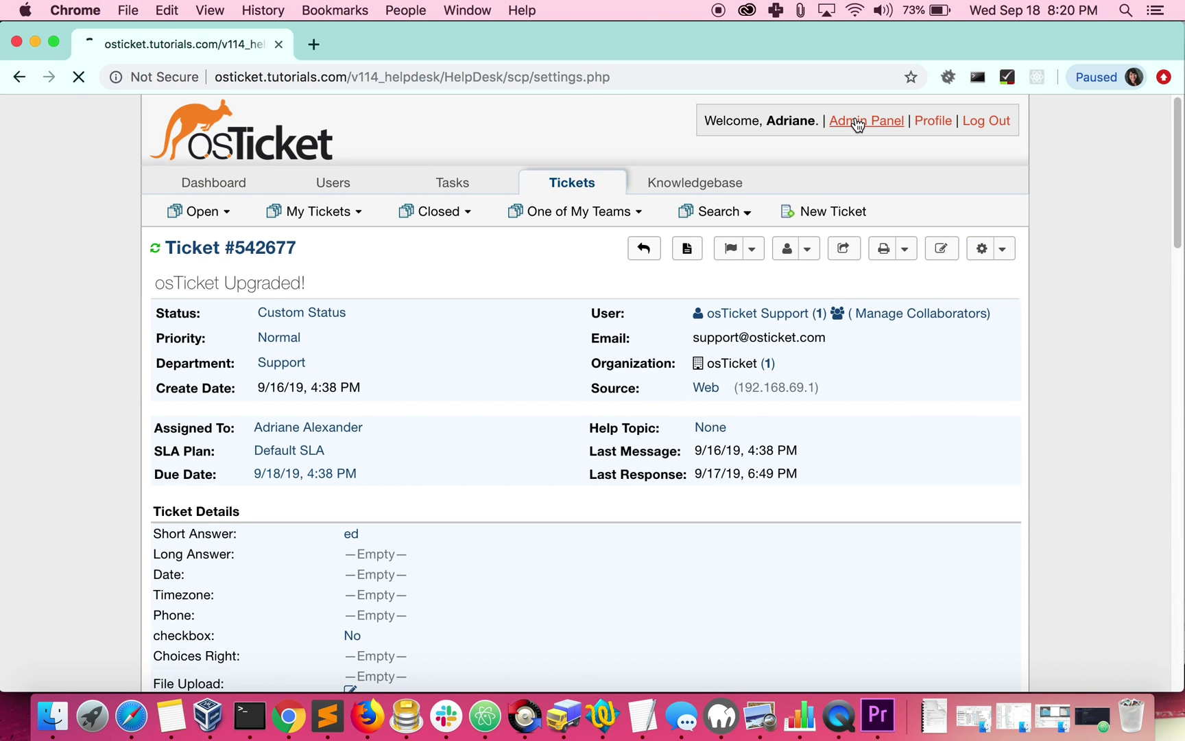
left_click(451, 426)
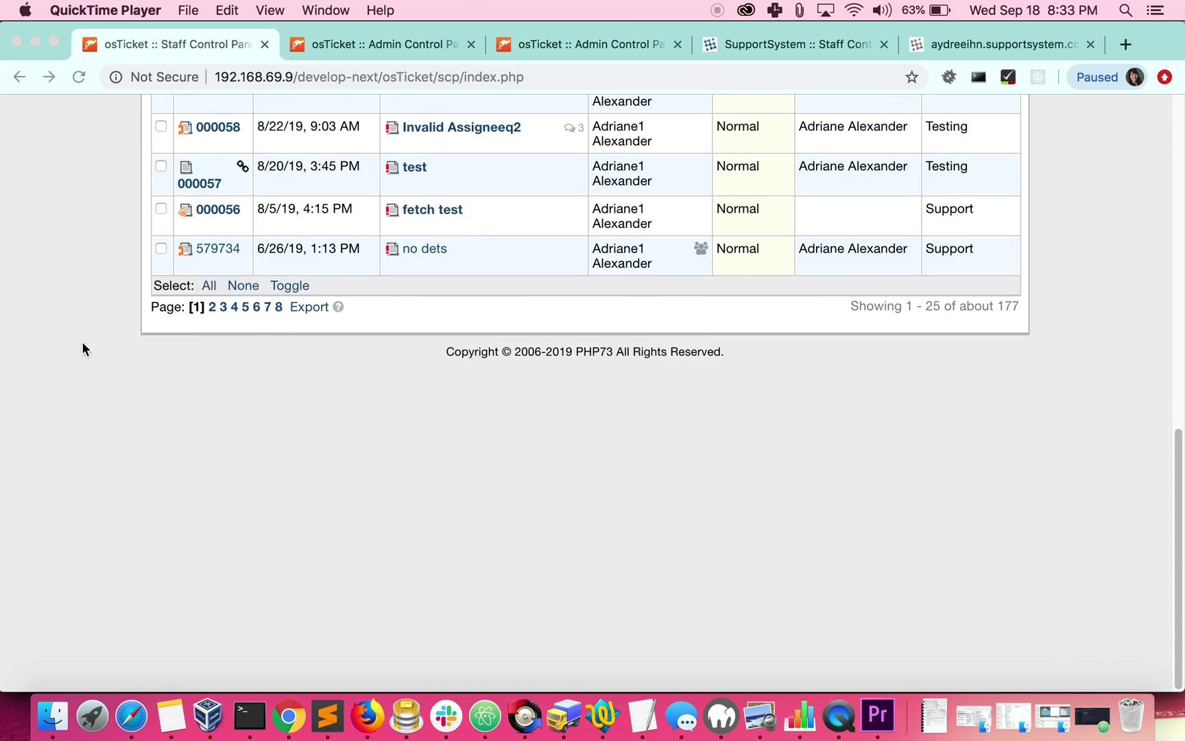
scroll(83, 349, "up", 3)
Export the Open tickets list with all columns checked, choosing to have it emailed
left_click(309, 597)
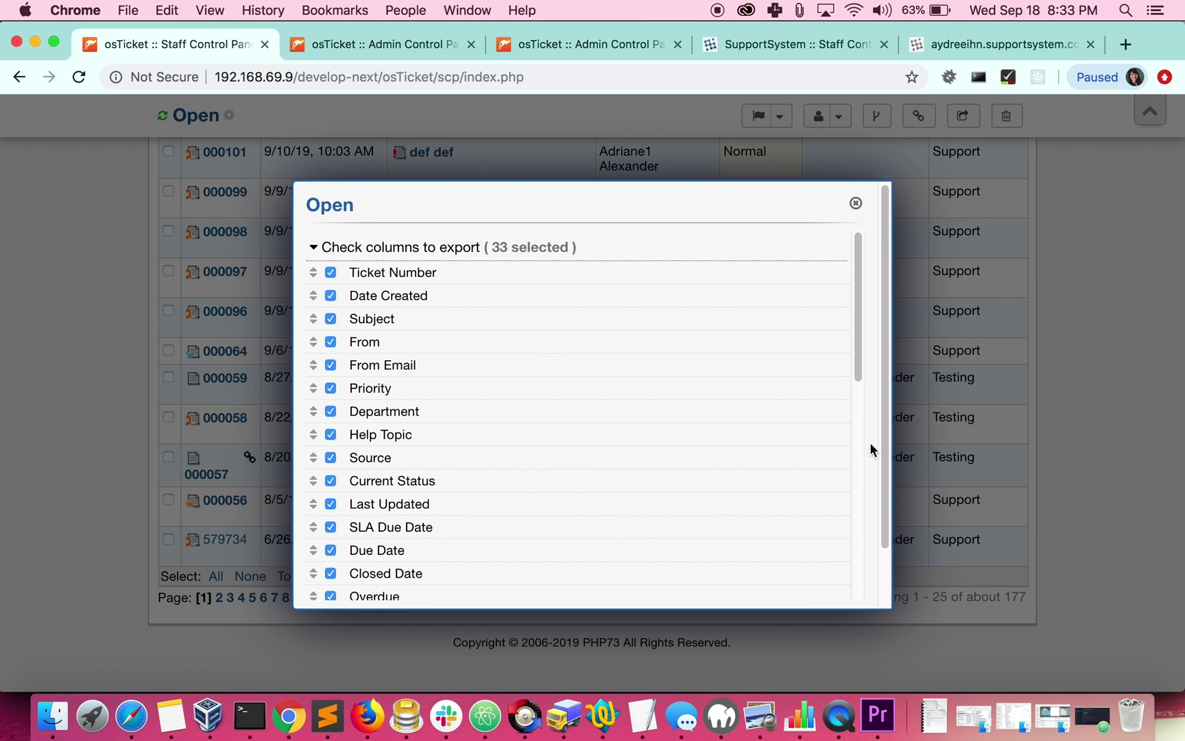
scroll(871, 450, "down", 2)
left_click(832, 583)
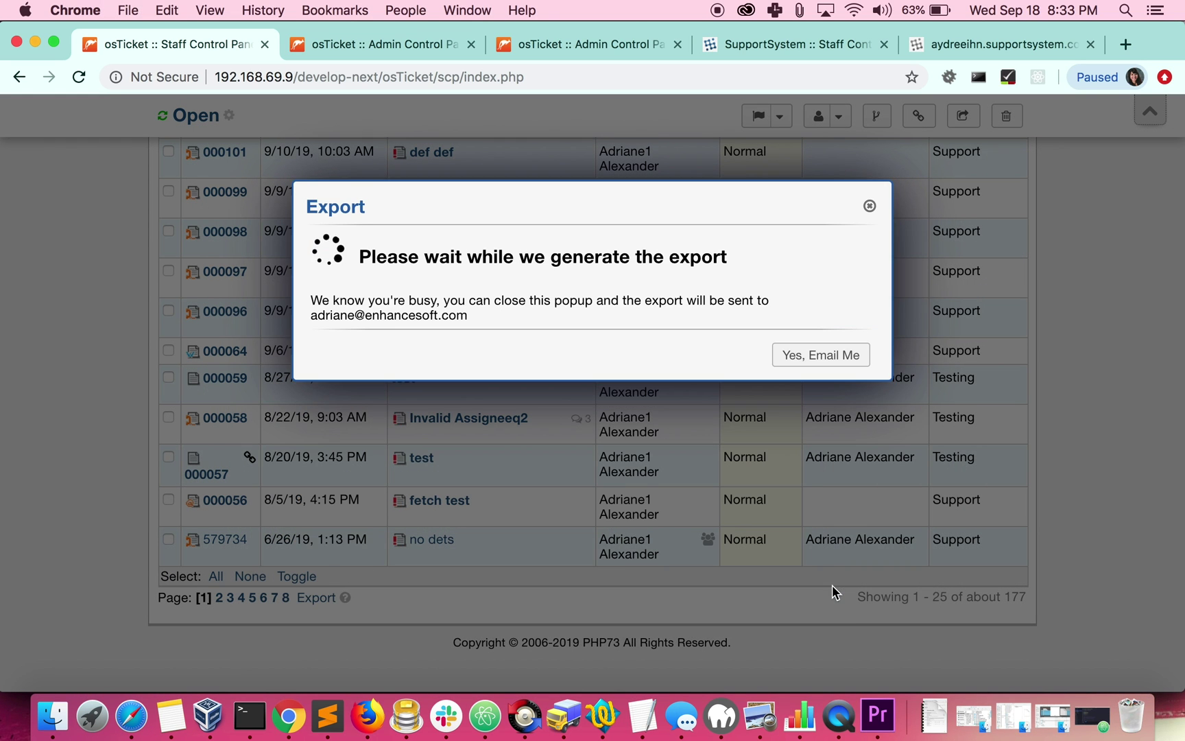
left_click(832, 359)
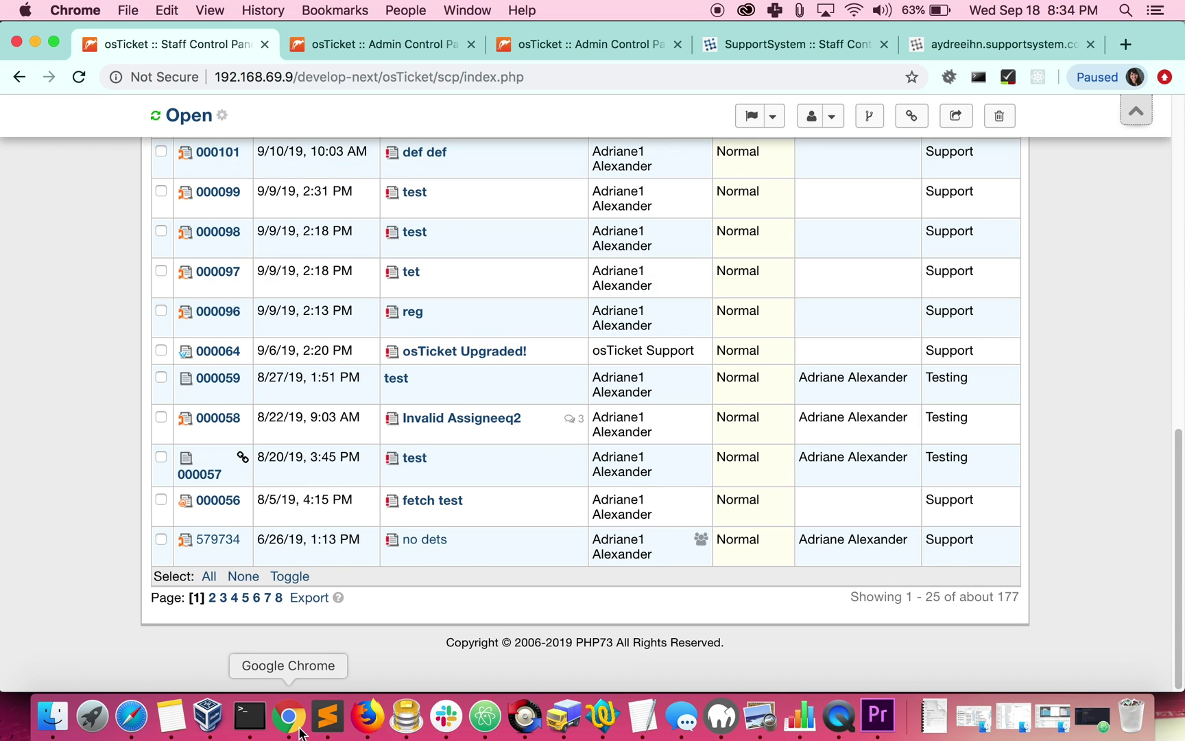
left_click(131, 716)
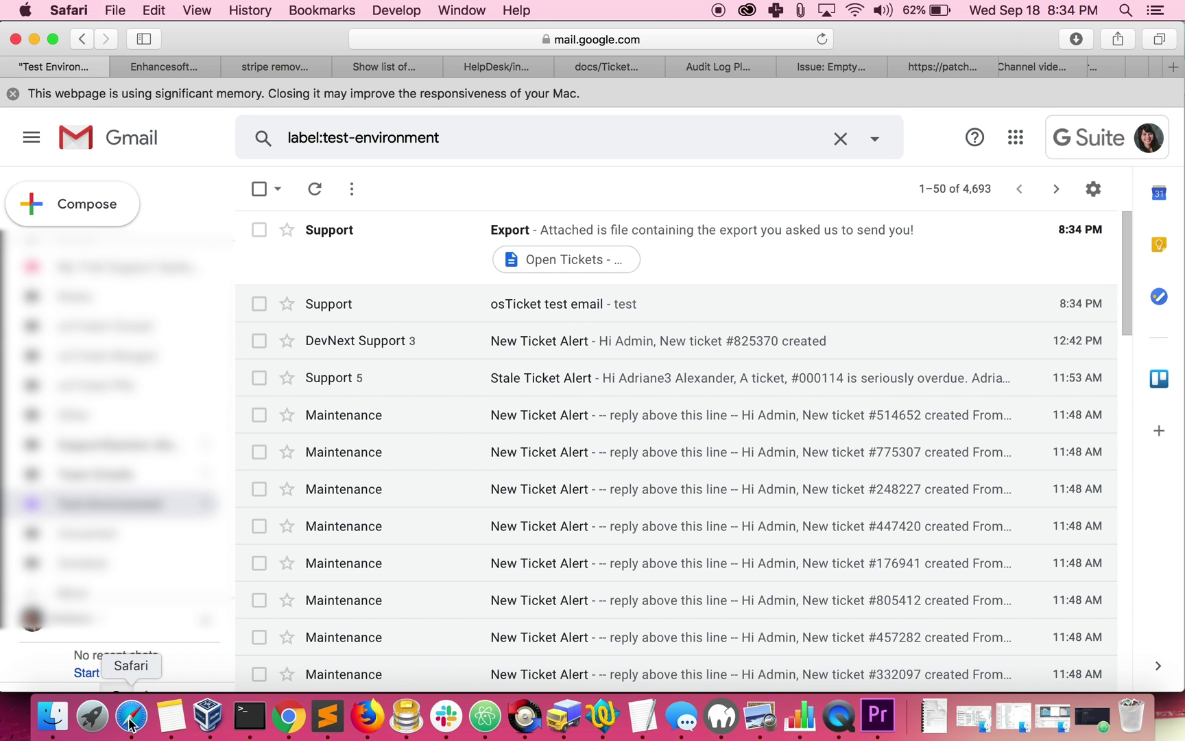
Open Support's Export email and preview the Open Tickets - 20190919.csv attachment
left_click(723, 248)
left_click(432, 423)
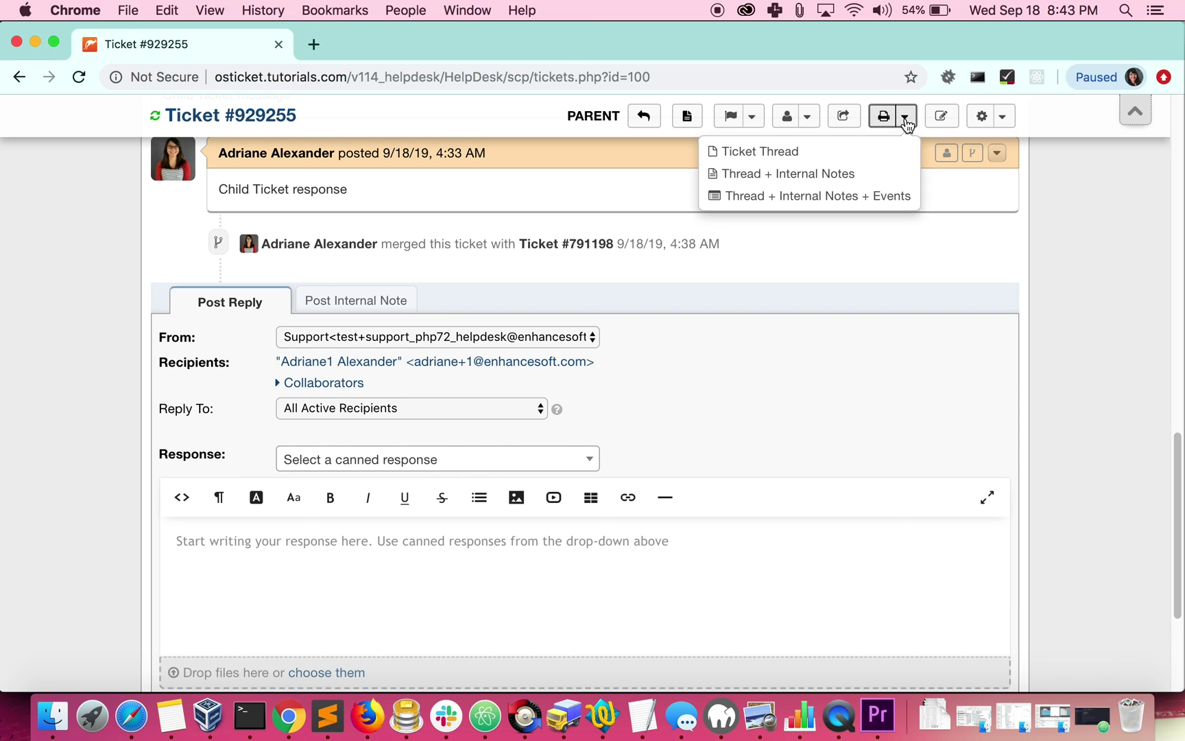
Print ticket 929255 with thread, internal notes and events to PDF and open it
left_click(865, 195)
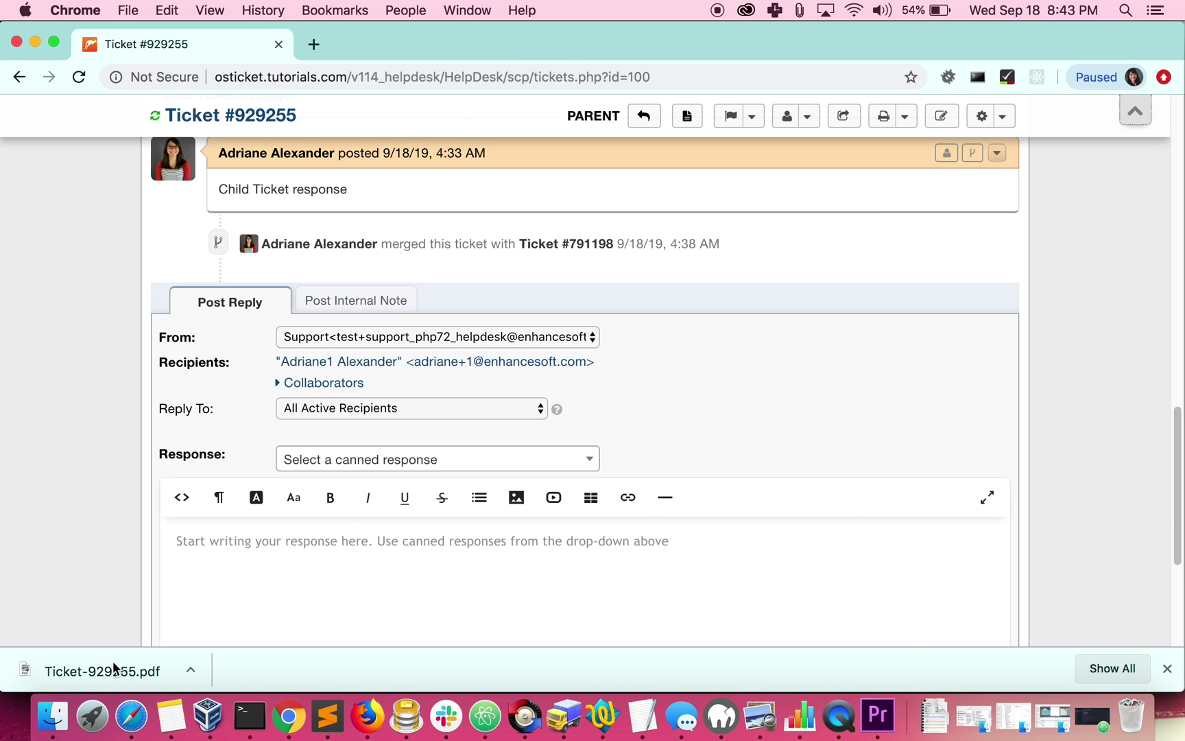
left_click(106, 669)
scroll(560, 319, "down", 5)
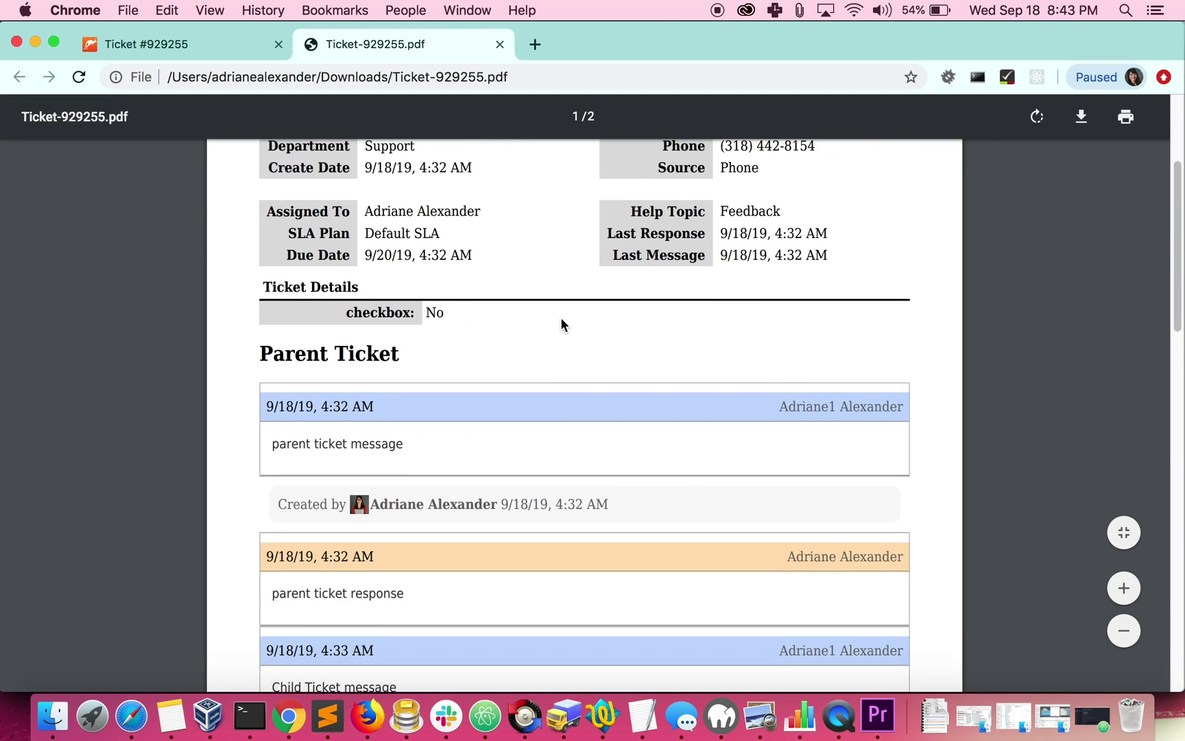
left_click_drag(503, 393, 583, 393)
scroll(462, 417, "down", 3)
scroll(324, 462, "down", 3)
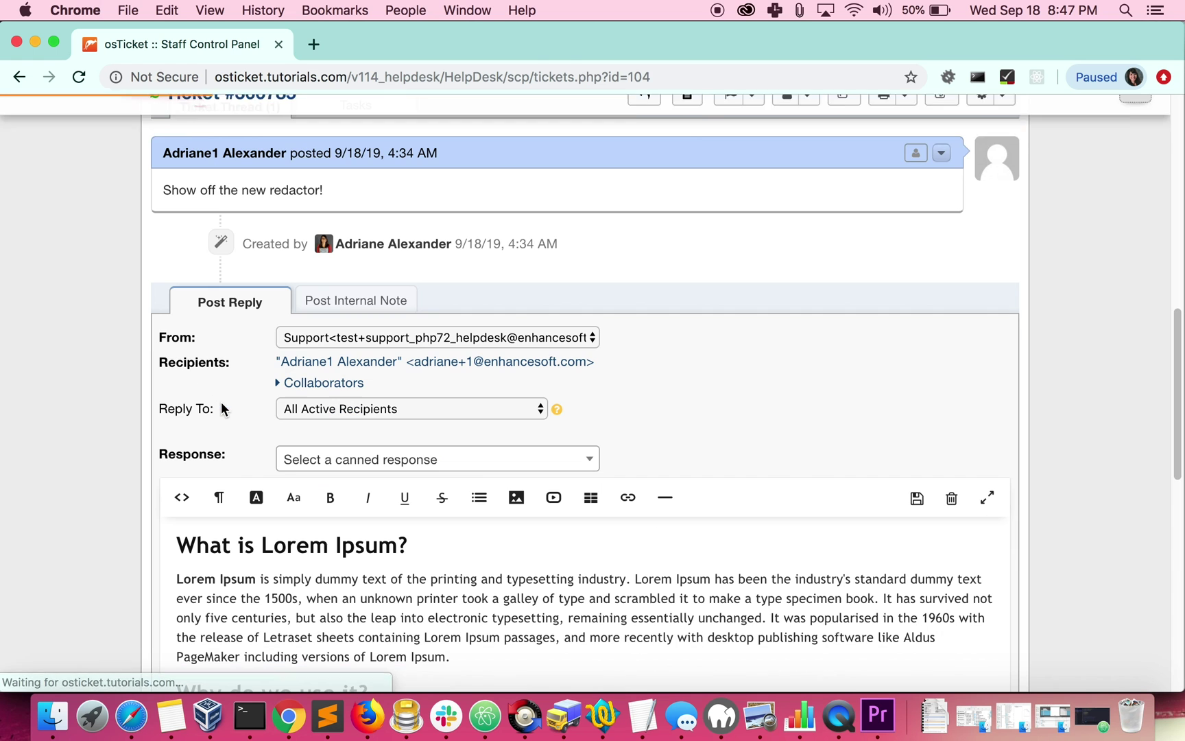
Append 'edit' to the 'What is Lorem Ipsum?' heading in fullscreen, then scroll to the draft's end
left_click(988, 494)
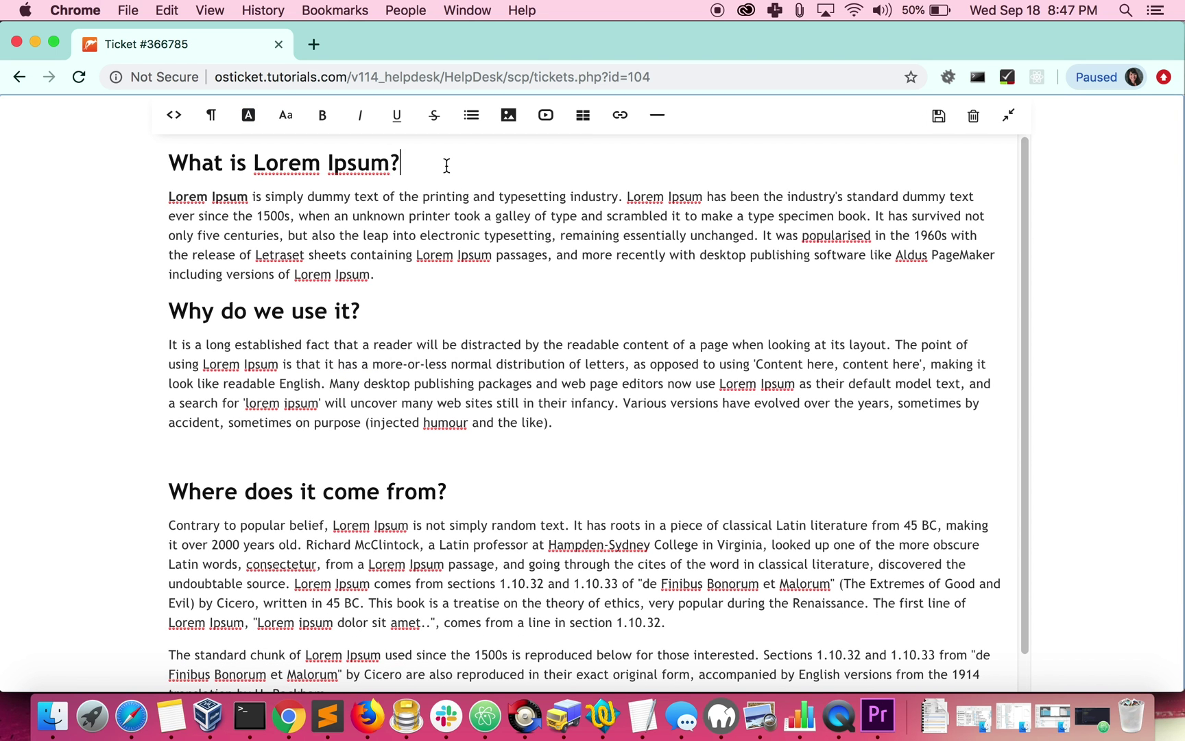
type(" edit")
left_click(1010, 115)
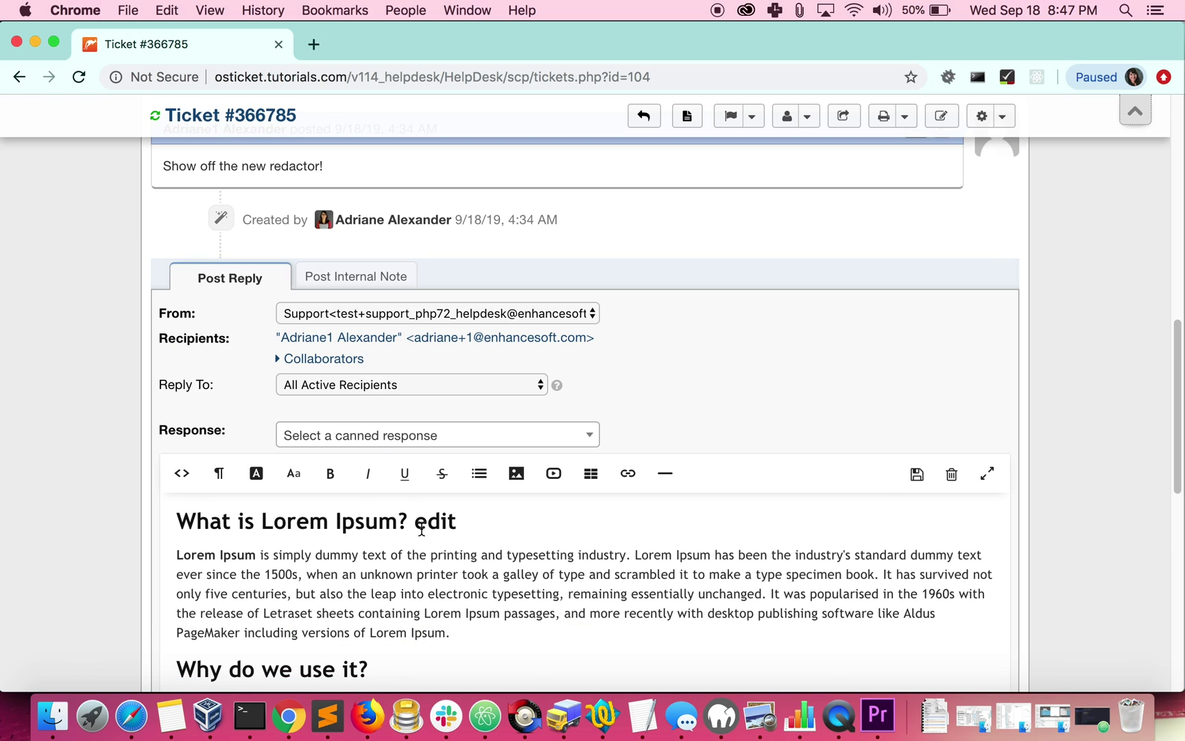
scroll(421, 528, "down", 10)
left_click(418, 374)
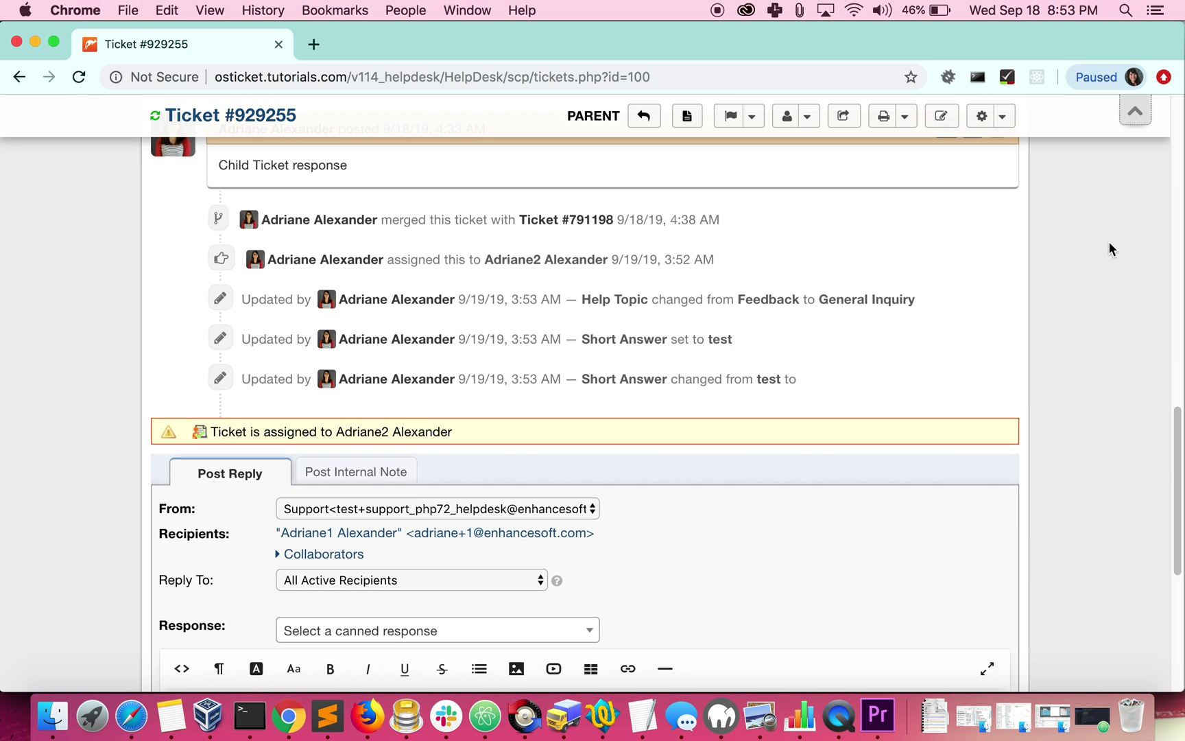
left_click(1136, 113)
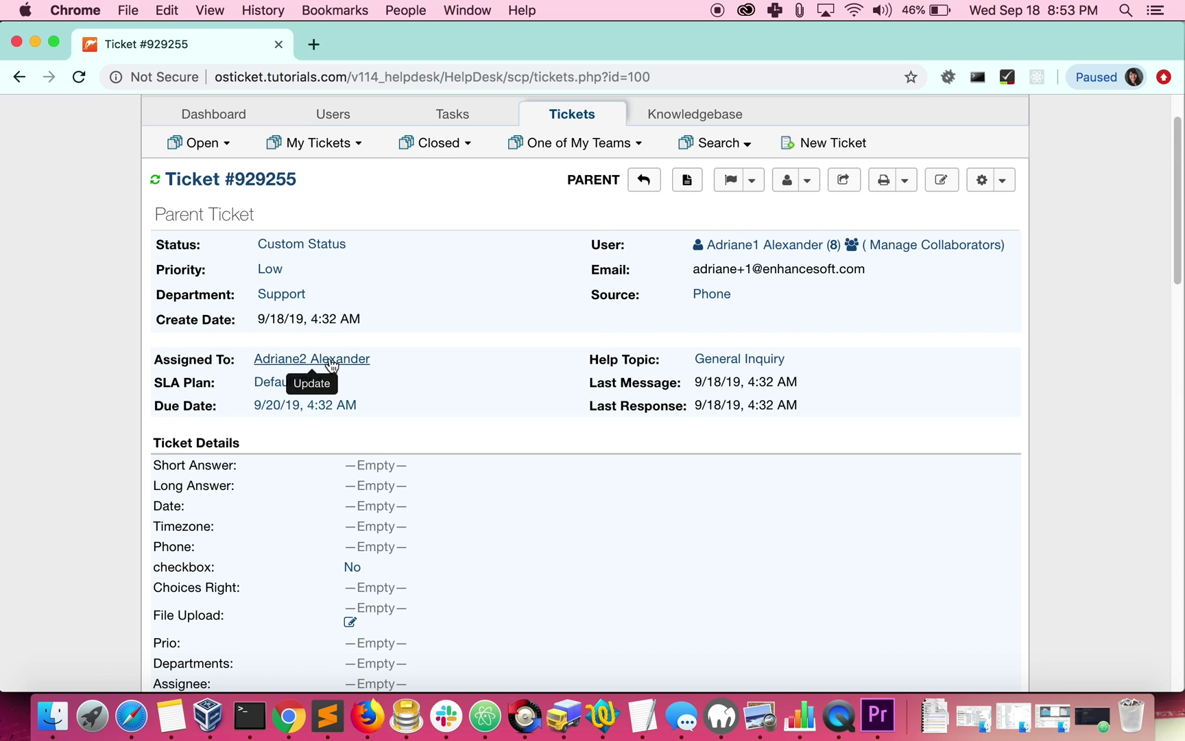
left_click(330, 359)
left_click(377, 301)
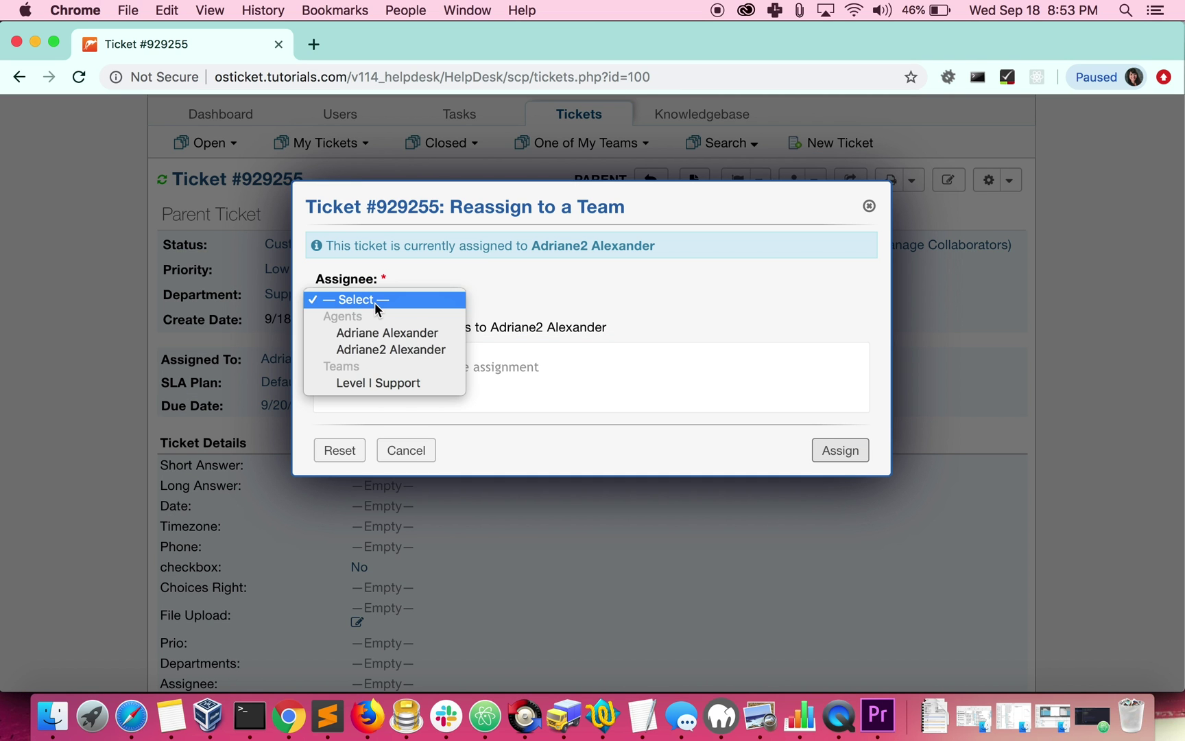
left_click(375, 334)
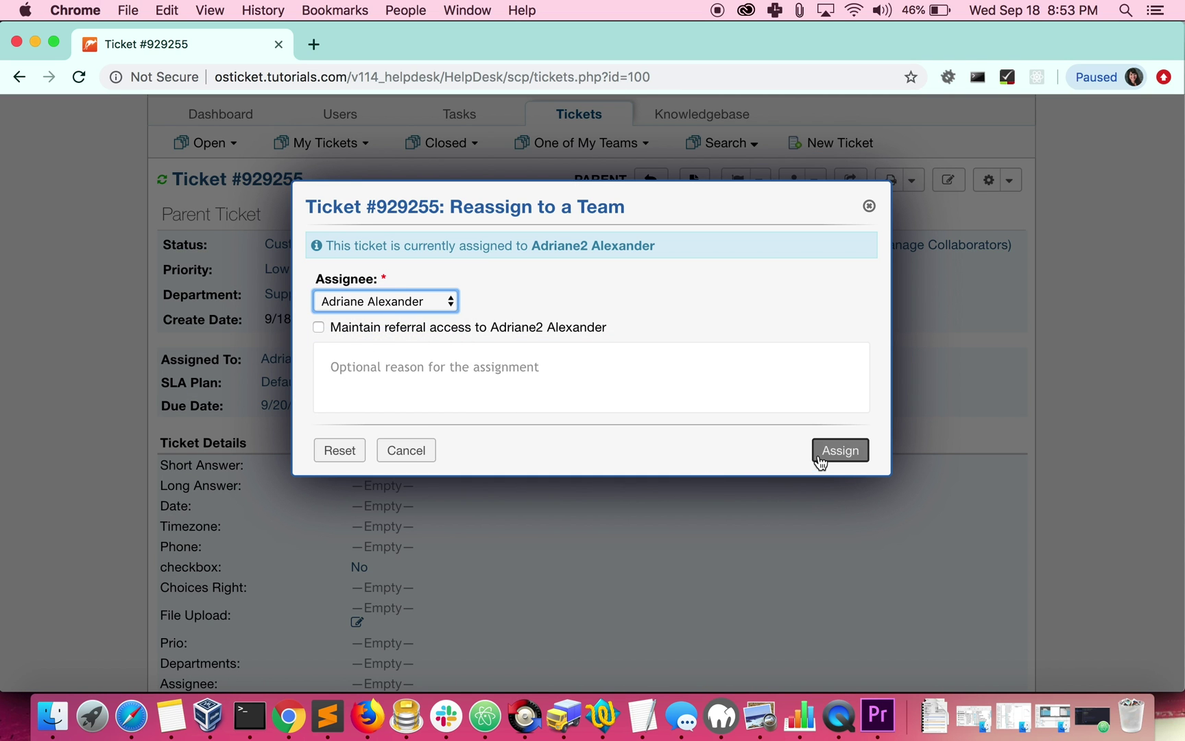
left_click(820, 451)
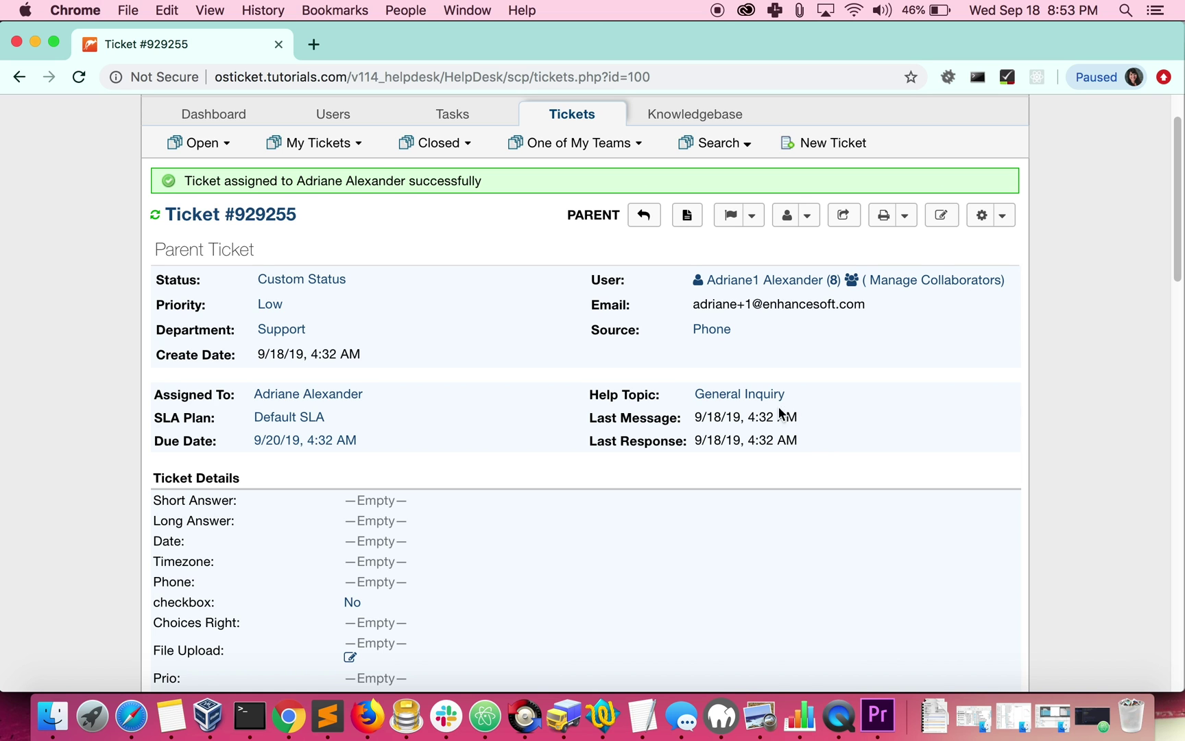
Change the Help Topic to Feedback and the Short Answer to 'test' inline
left_click(760, 394)
left_click(377, 269)
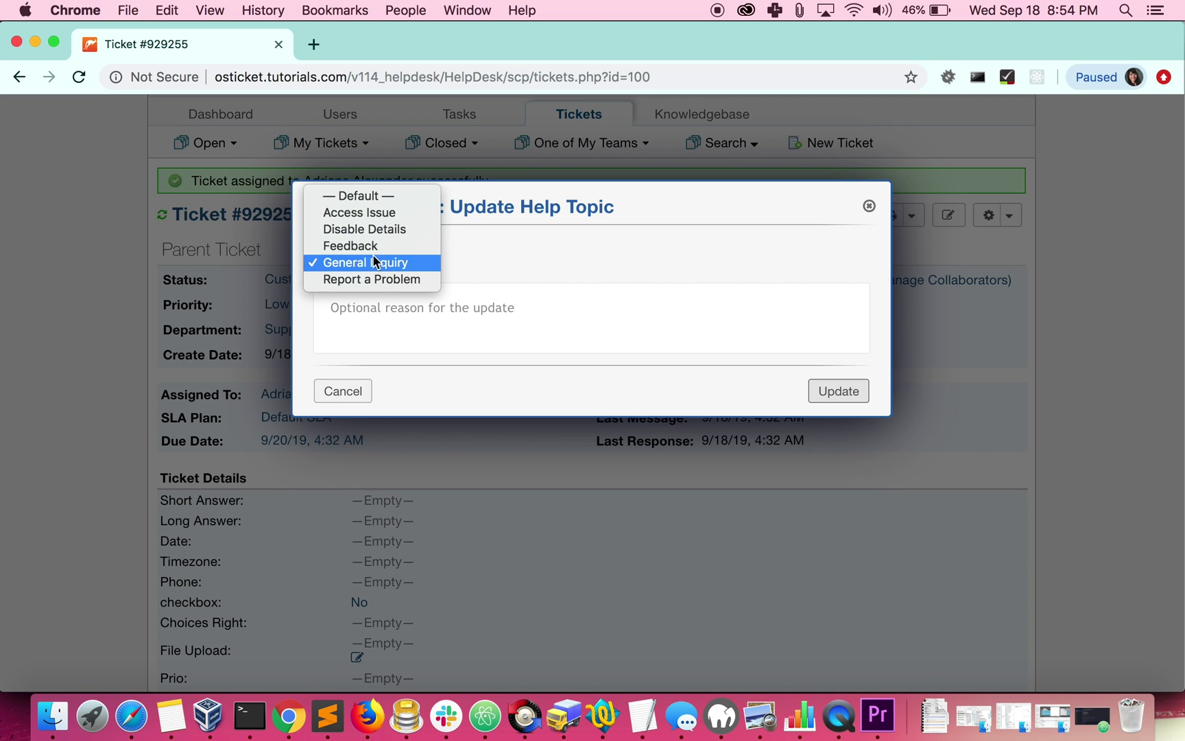
left_click(370, 243)
left_click_drag(553, 210, 305, 303)
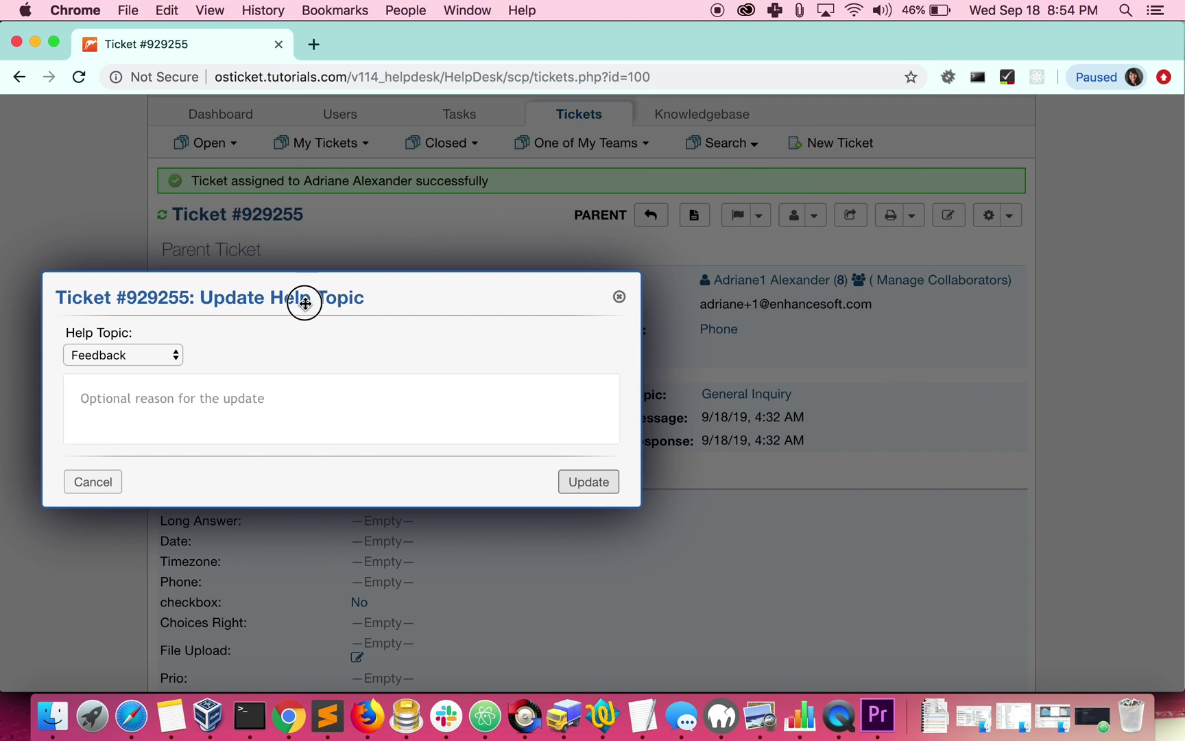
left_click(573, 479)
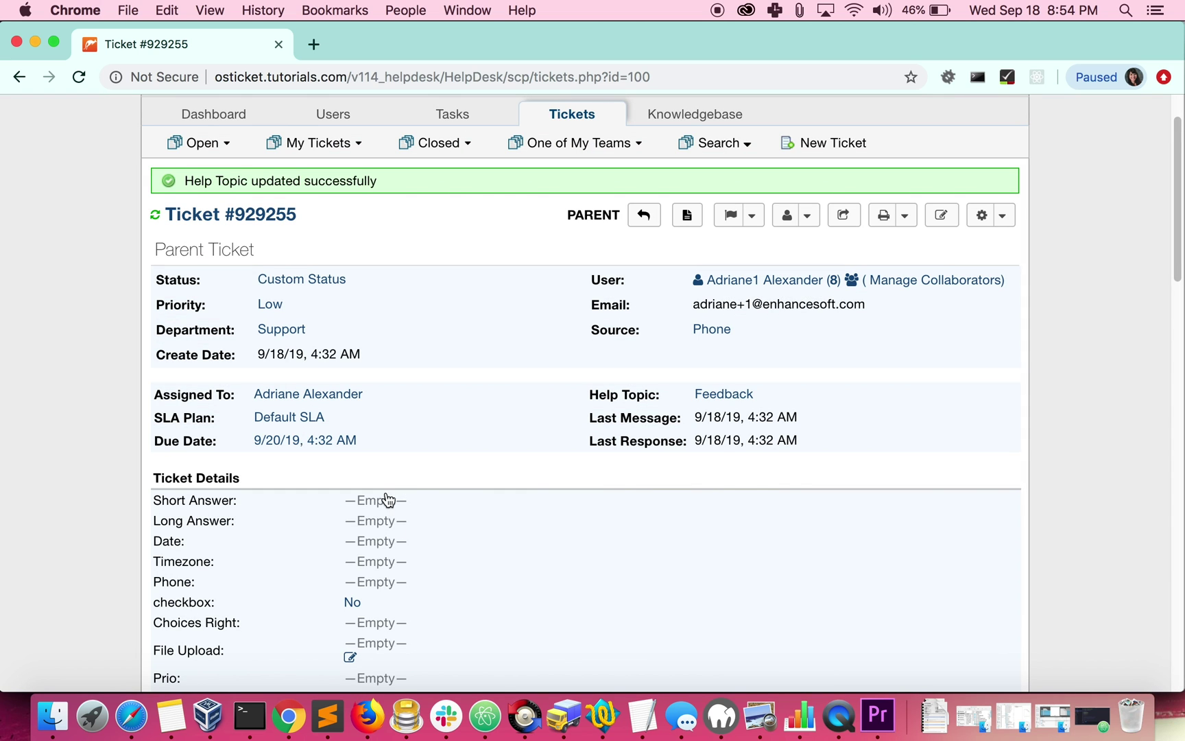
left_click(388, 501)
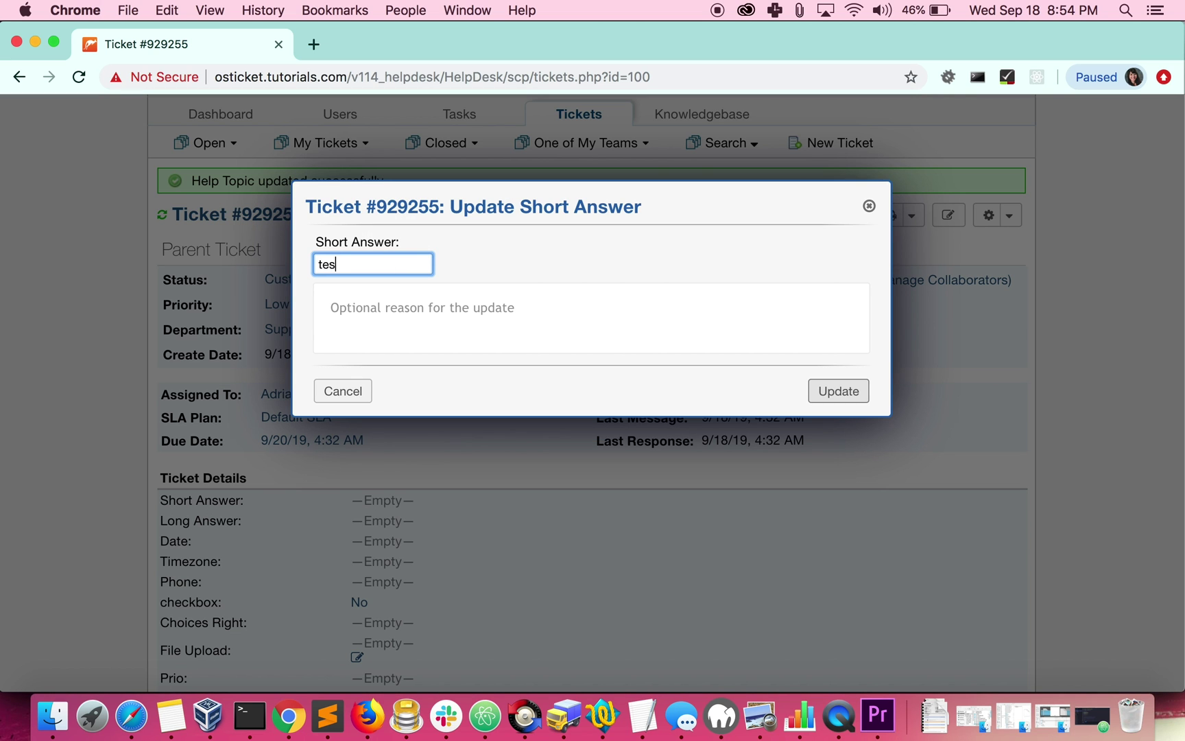
left_click(842, 394)
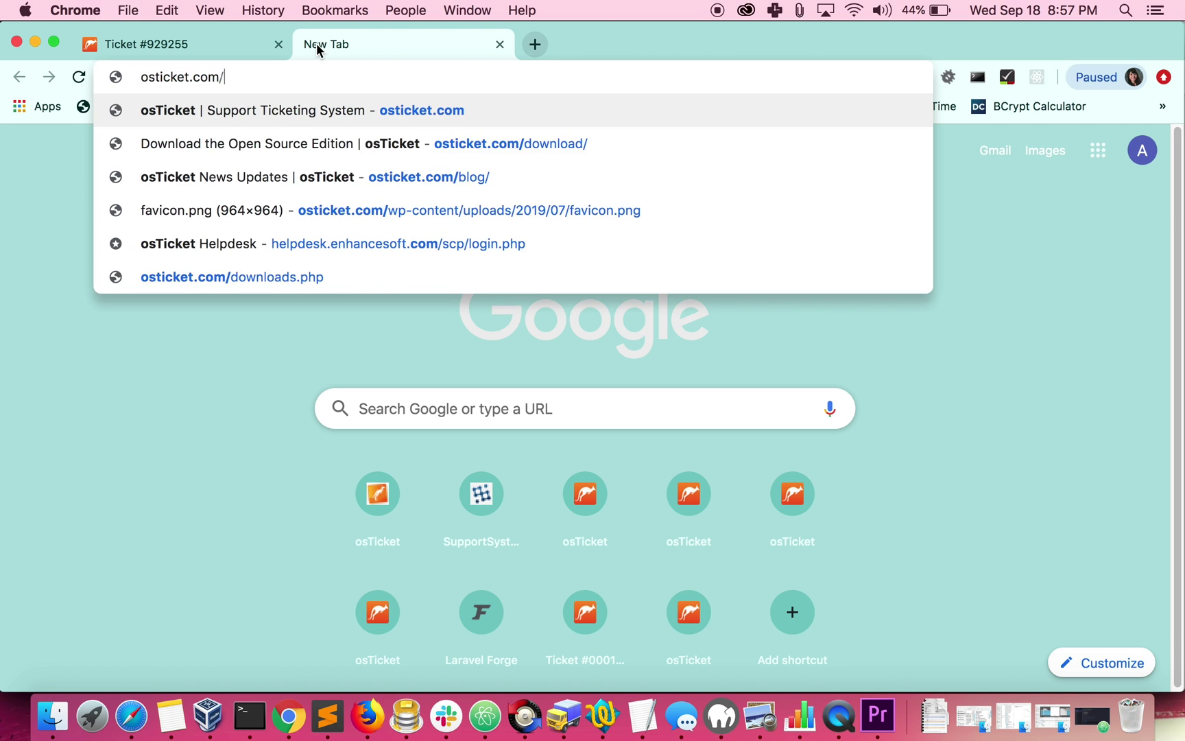
type("download/")
Load osticket.com/download to show the osTicket Core v1.14-RC1 release
key("Return")
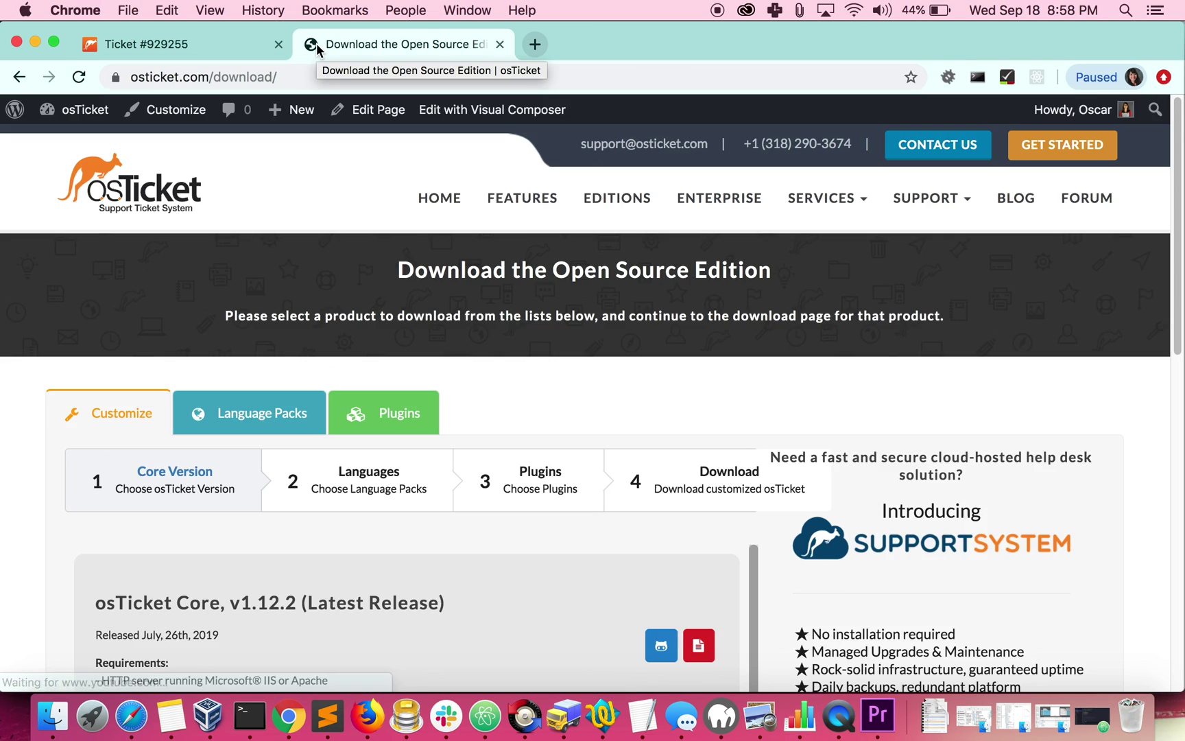
scroll(35, 354, "down", 5)
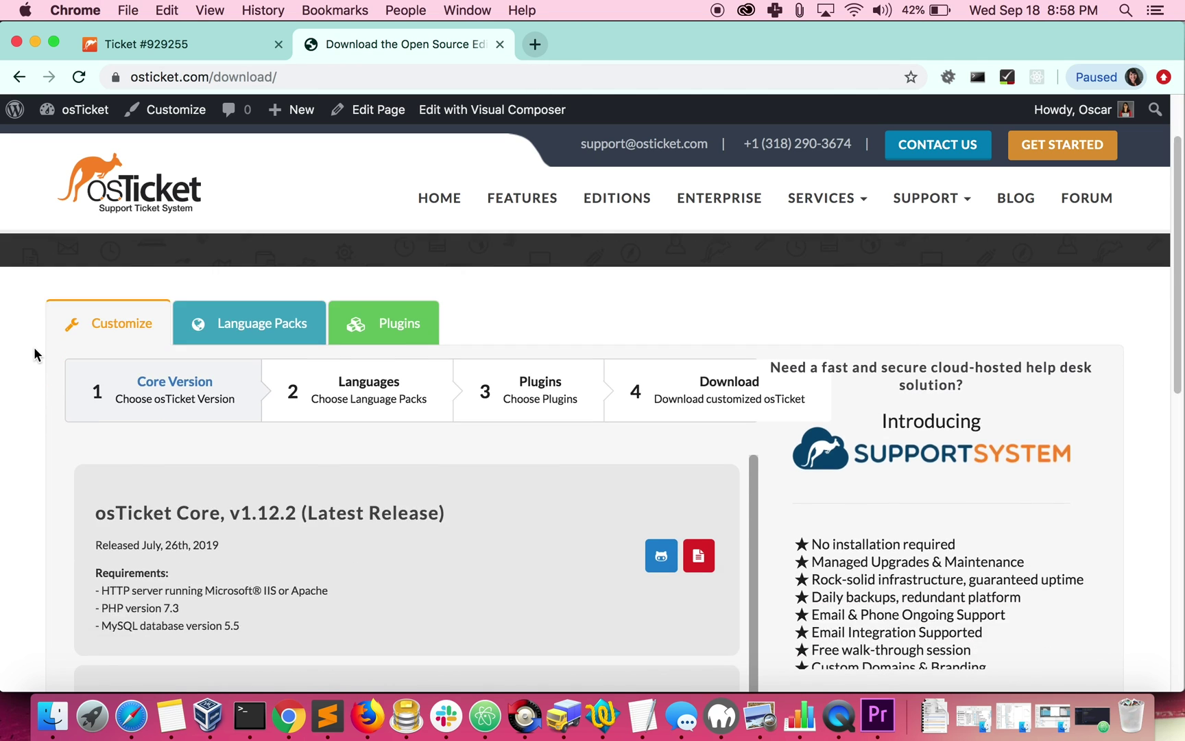
scroll(289, 452, "down", 3)
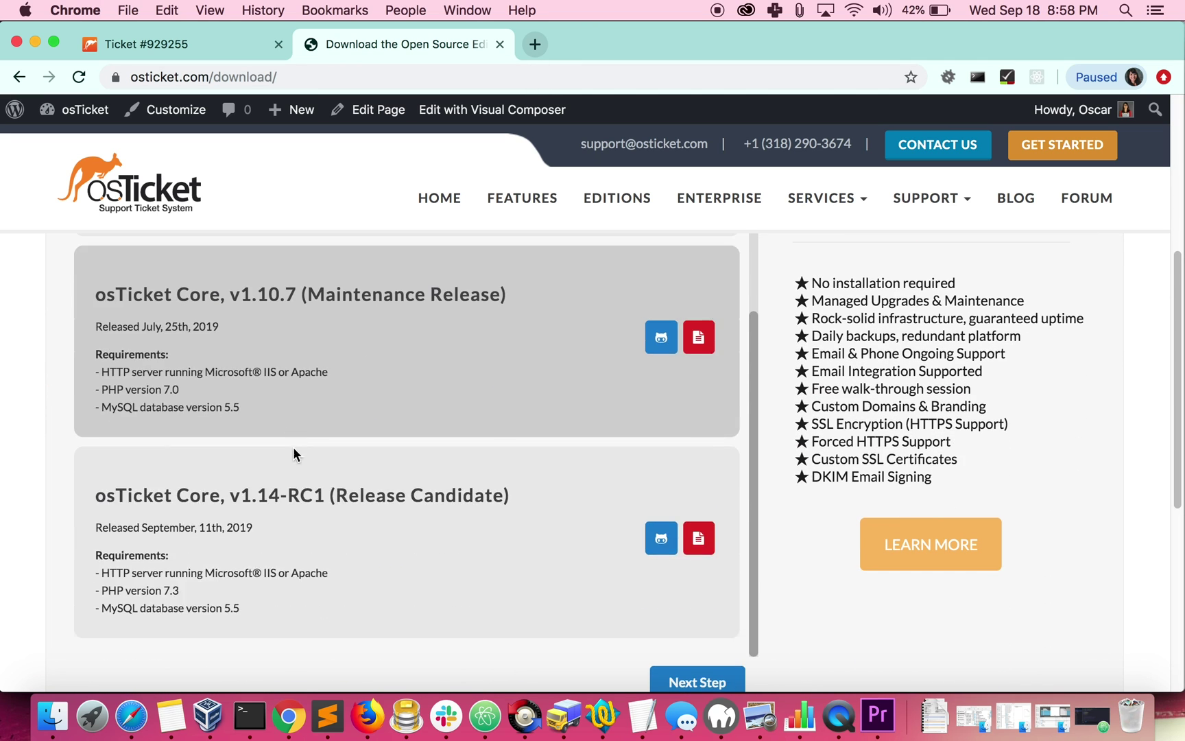